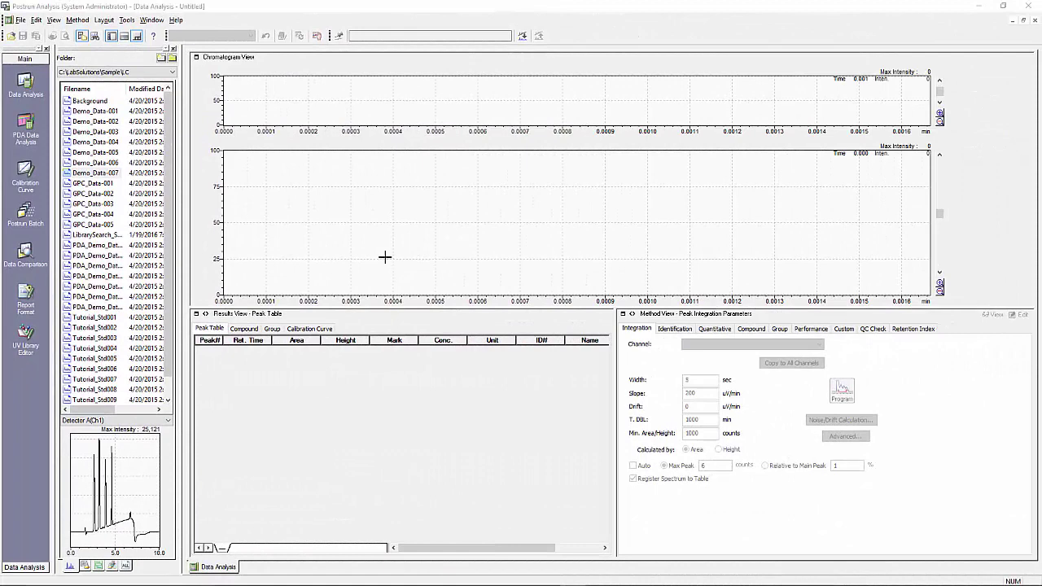
Step: Load Demo_Data-007 from the Data Analysis file list
{"action": "left_click", "coordinate": [28, 84]}
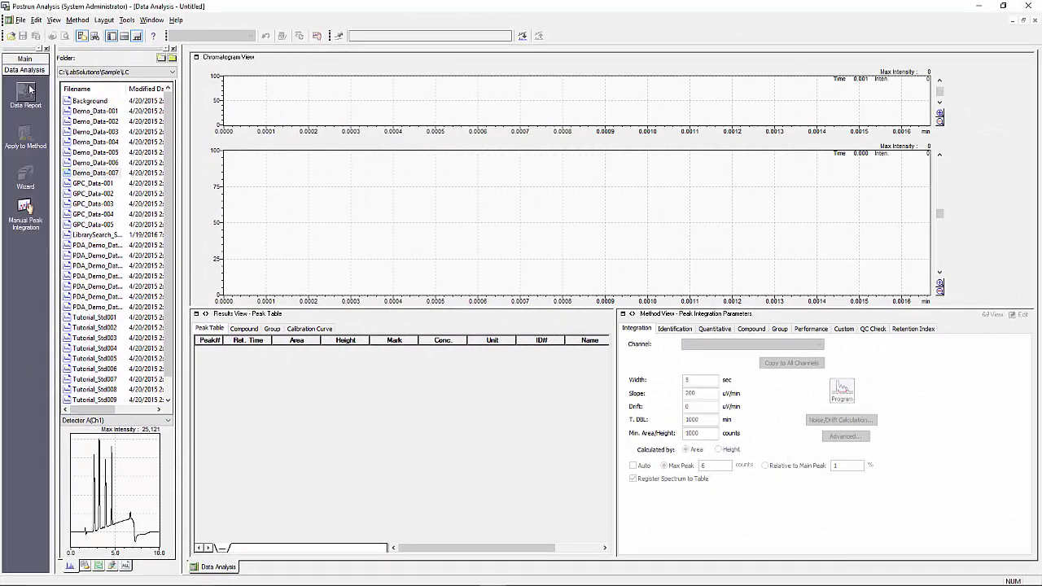
{"action": "double_click", "coordinate": [109, 174]}
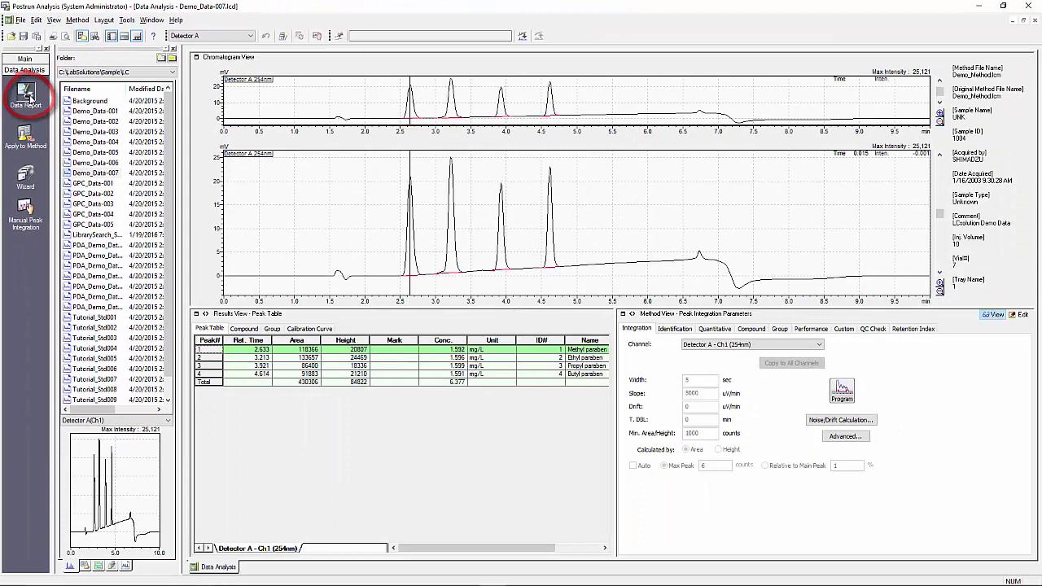
Step: Open the Demo_Data-007 data report layout and check it in print preview
{"action": "left_click", "coordinate": [27, 96]}
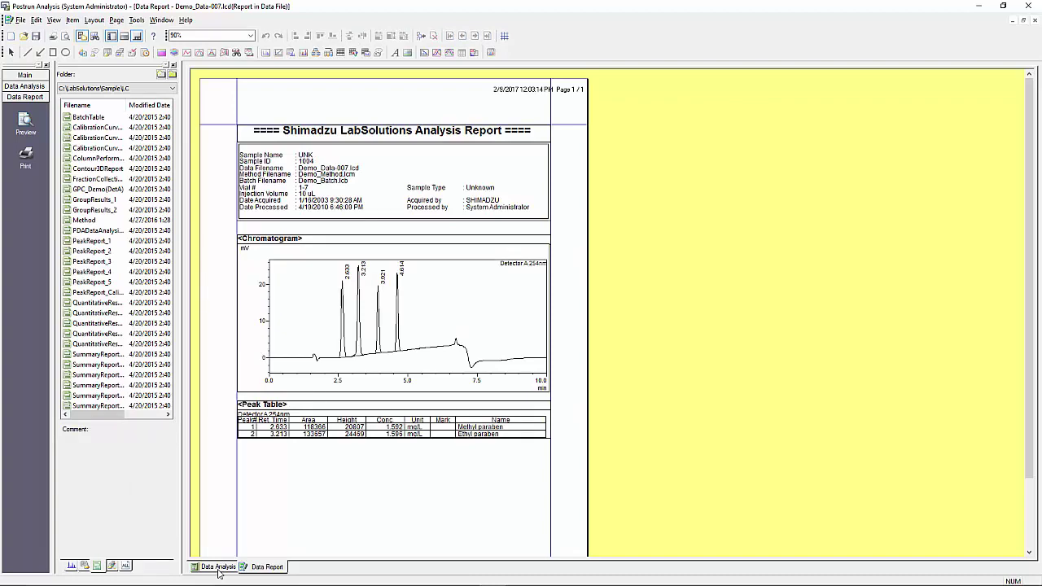
{"action": "left_click", "coordinate": [219, 570]}
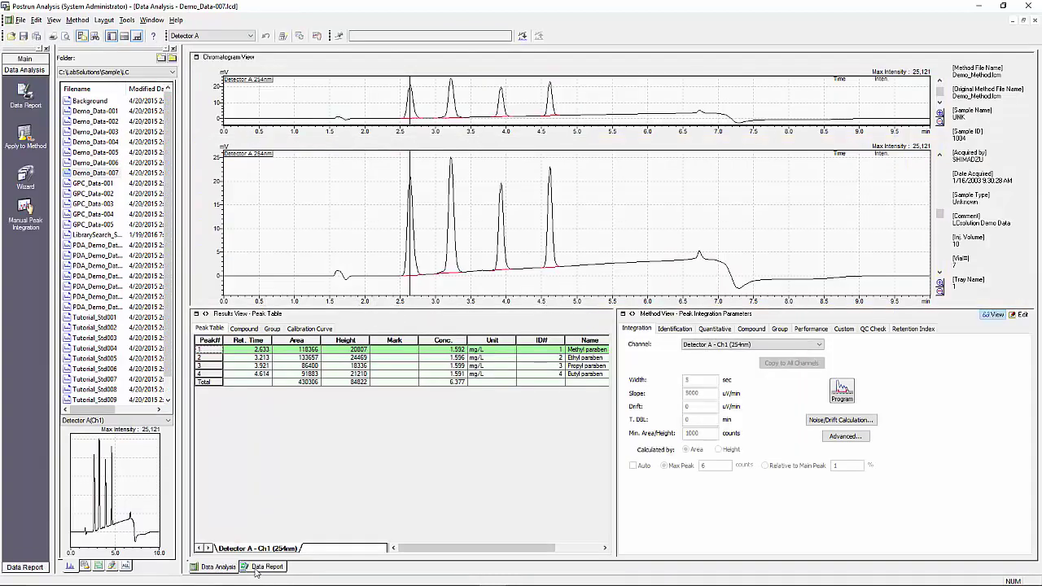
{"action": "left_click", "coordinate": [259, 568]}
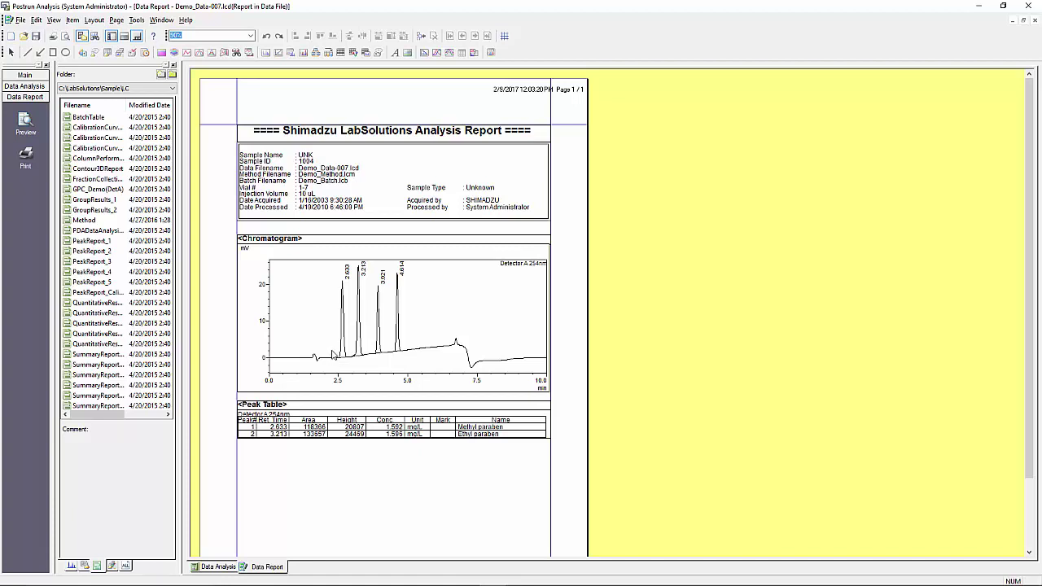
{"action": "left_click", "coordinate": [25, 124]}
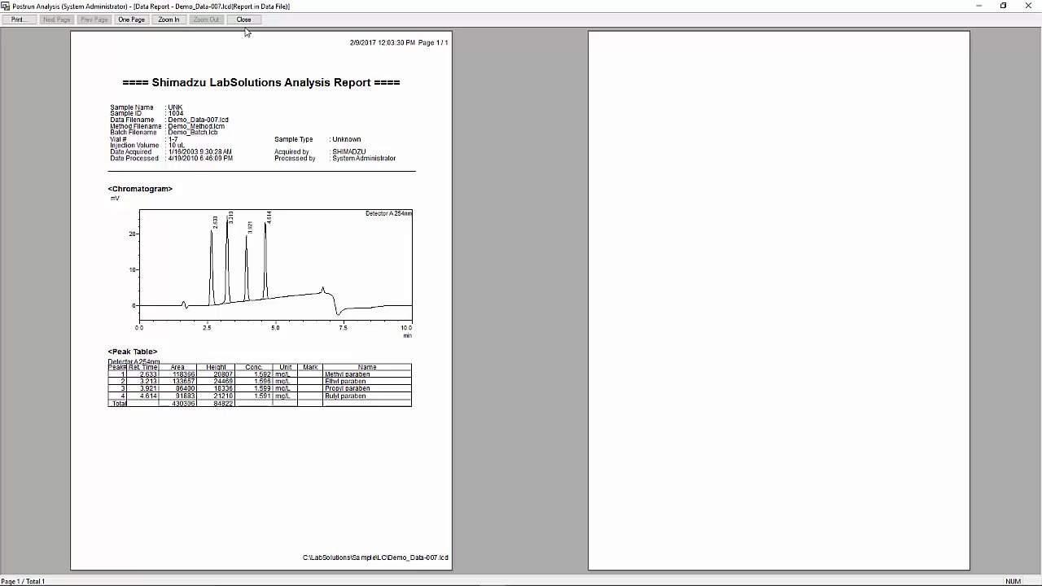
{"action": "left_click", "coordinate": [244, 19]}
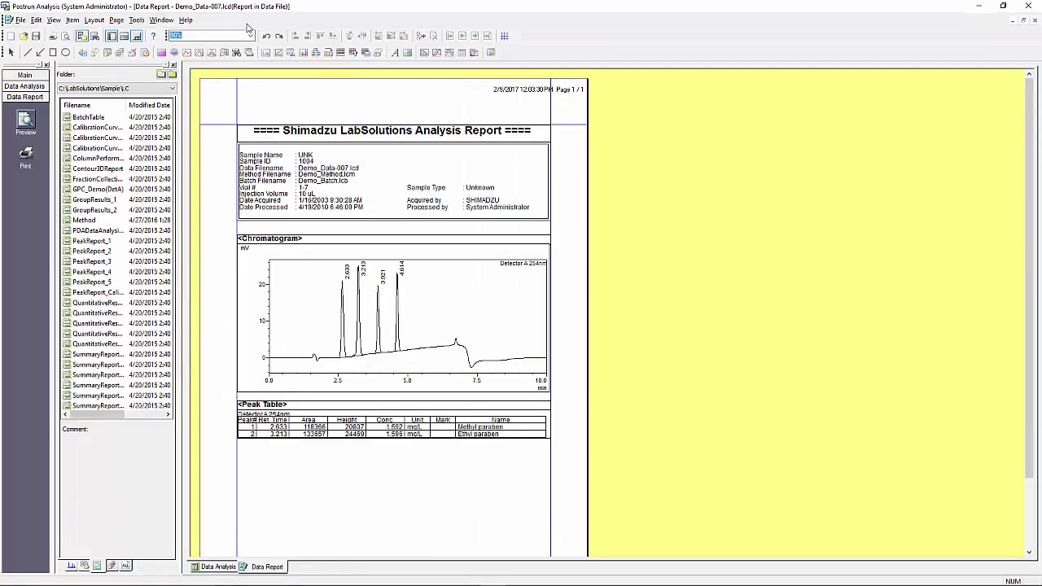
{"action": "left_click", "coordinate": [379, 188]}
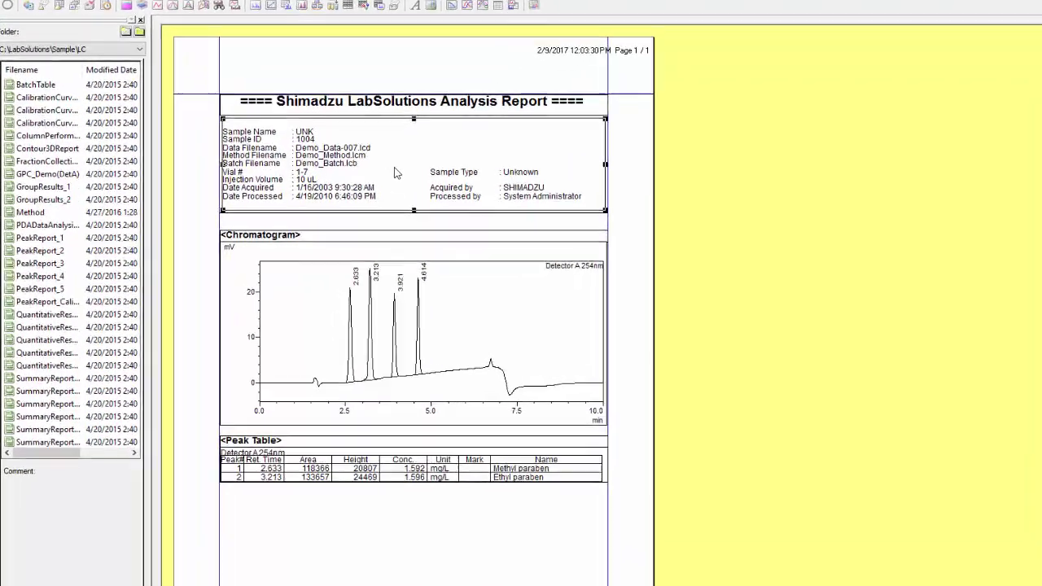
{"action": "right_click", "coordinate": [379, 186]}
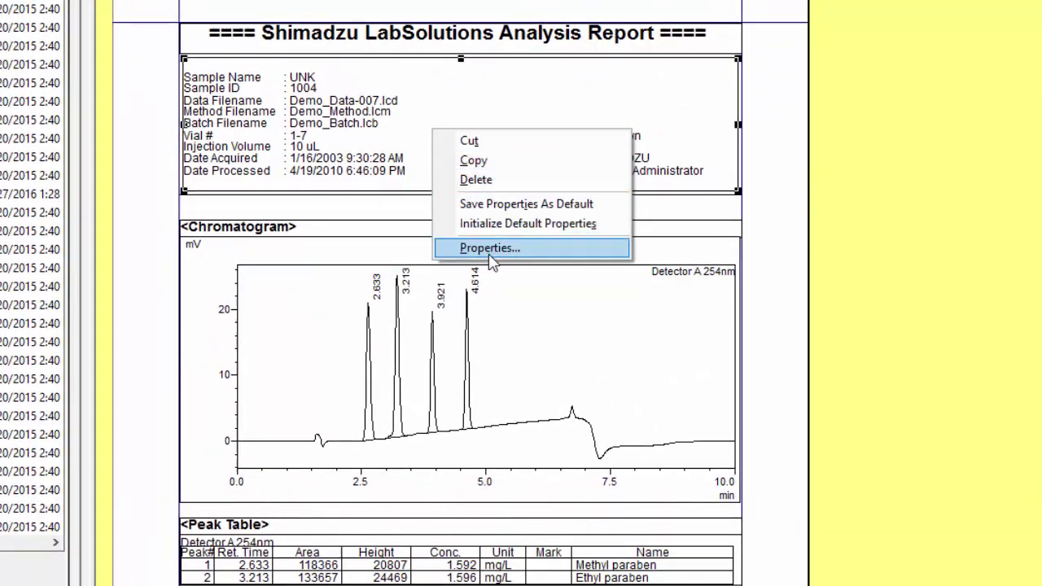
{"action": "left_click", "coordinate": [490, 248]}
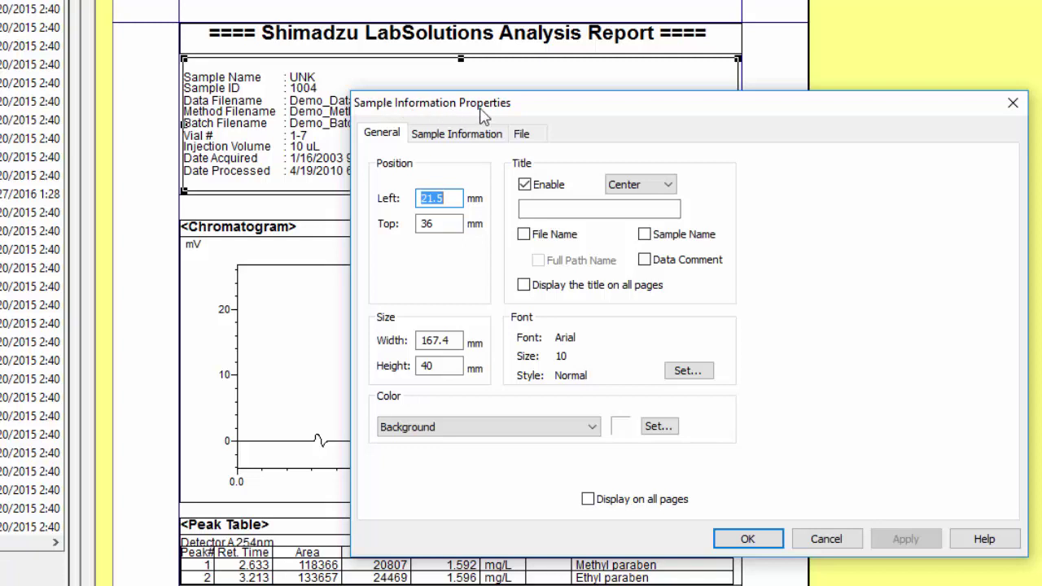
{"action": "left_click", "coordinate": [443, 138]}
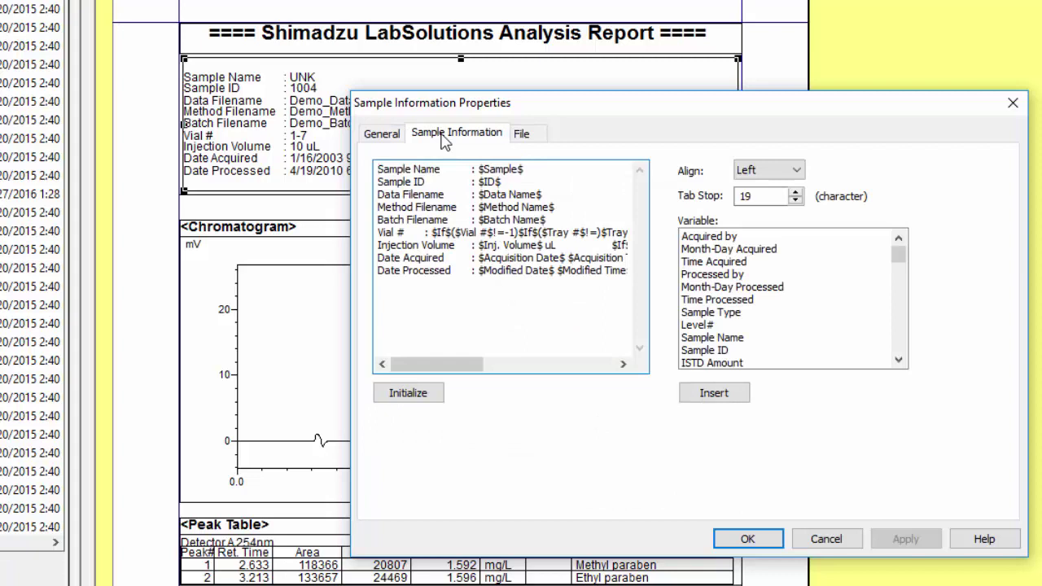
{"action": "left_click", "coordinate": [743, 239]}
{"action": "left_click", "coordinate": [743, 249]}
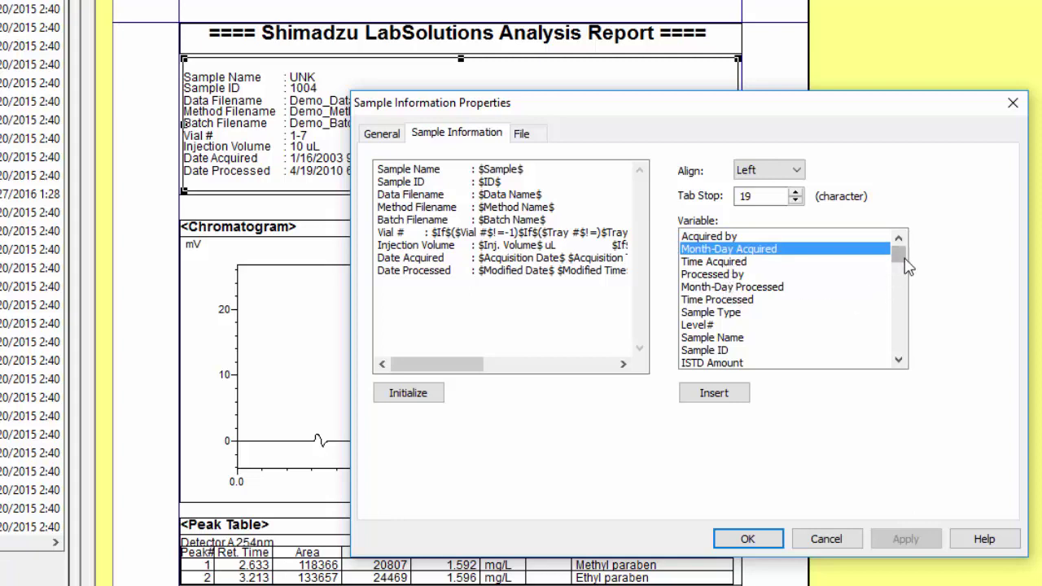
{"action": "mouse_move", "coordinate": [898, 259]}
{"action": "left_mouse_down"}
{"action": "mouse_move", "coordinate": [902, 358]}
{"action": "mouse_move", "coordinate": [899, 243]}
{"action": "left_mouse_up"}
{"action": "left_click", "coordinate": [544, 135]}
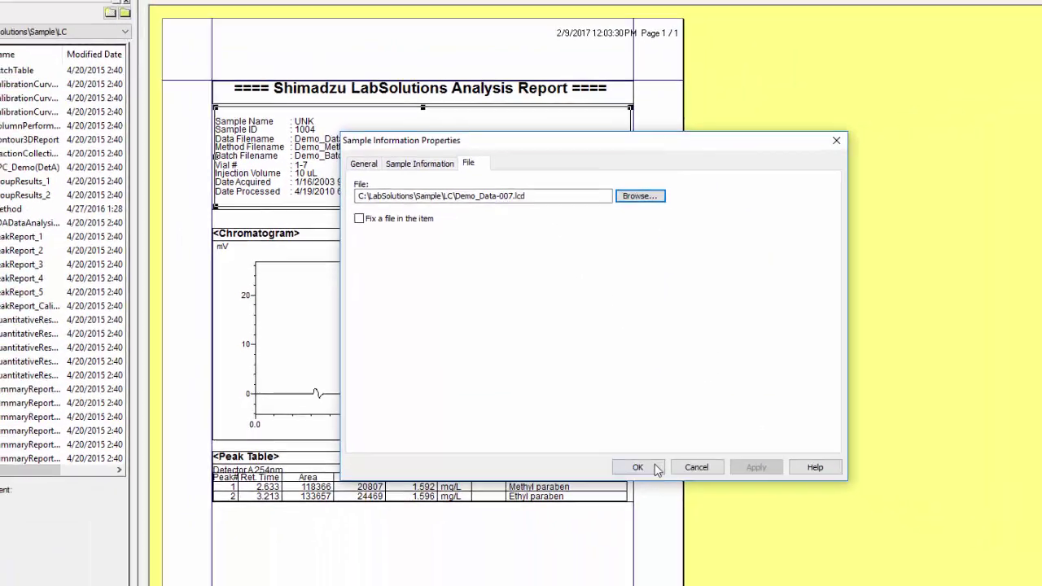
{"action": "left_click", "coordinate": [748, 539]}
Step: Open the chromatogram block's Properties and review the Chromatogram, Peak Top Comment and Setting Scale tabs
{"action": "left_click", "coordinate": [454, 287]}
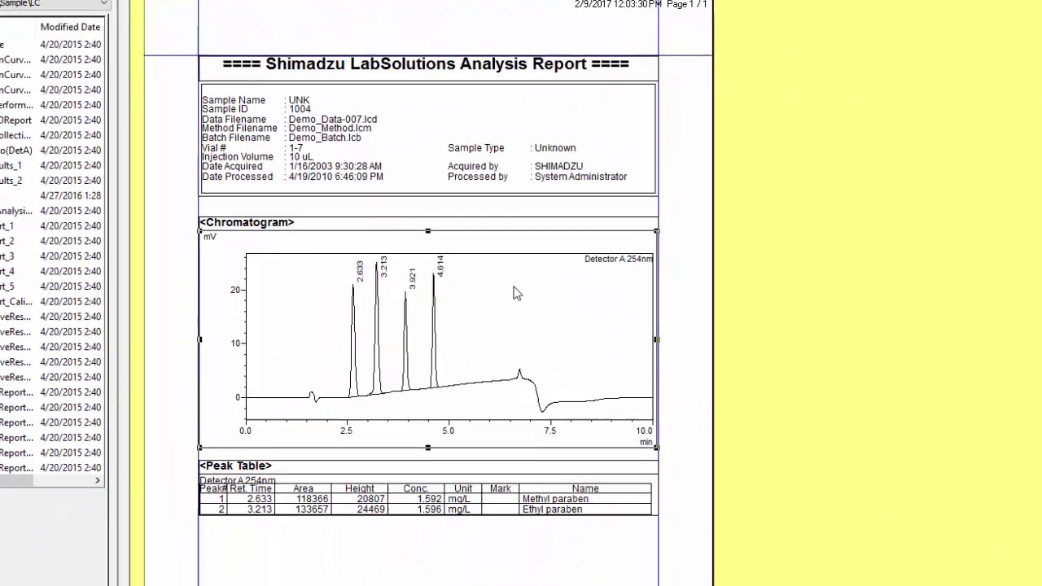
{"action": "right_click", "coordinate": [561, 287]}
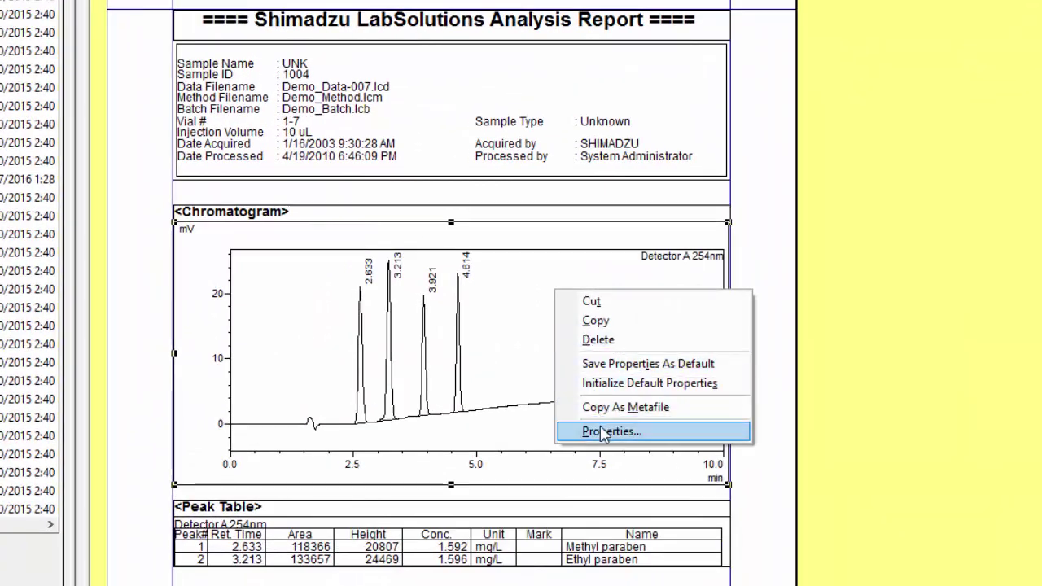
{"action": "left_click", "coordinate": [554, 405]}
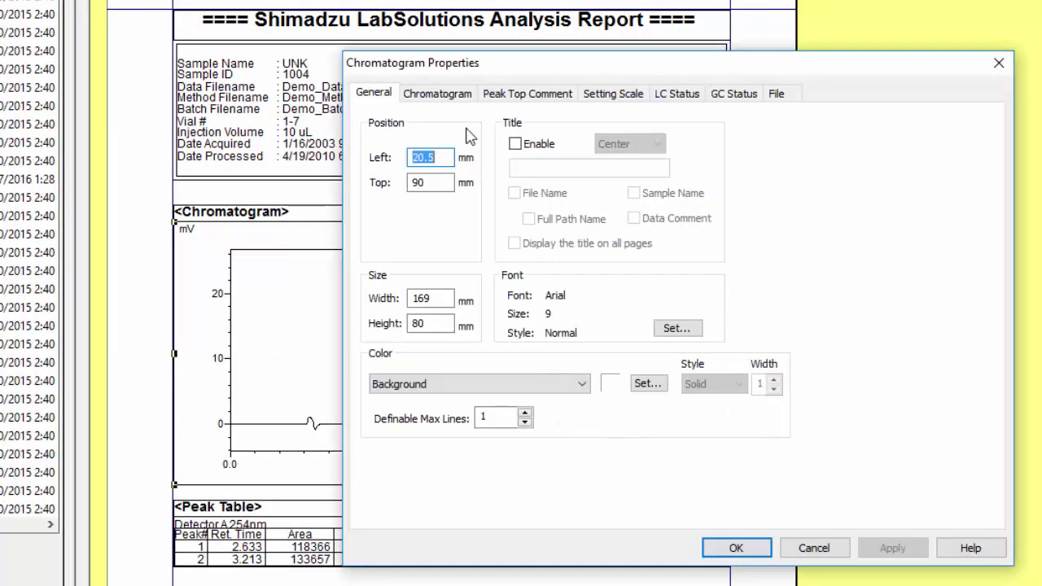
{"action": "left_click", "coordinate": [438, 94]}
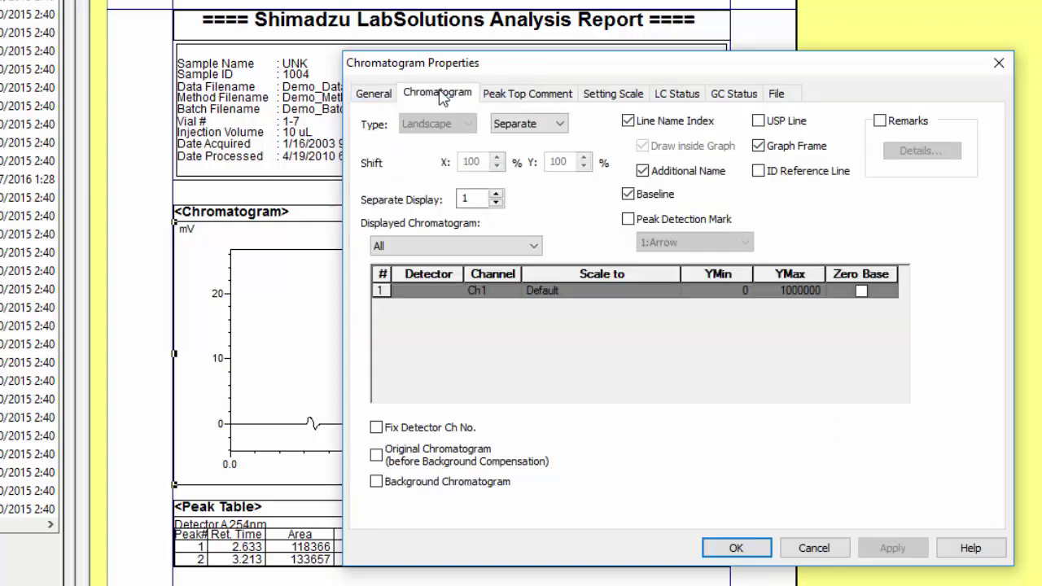
{"action": "left_click", "coordinate": [506, 103]}
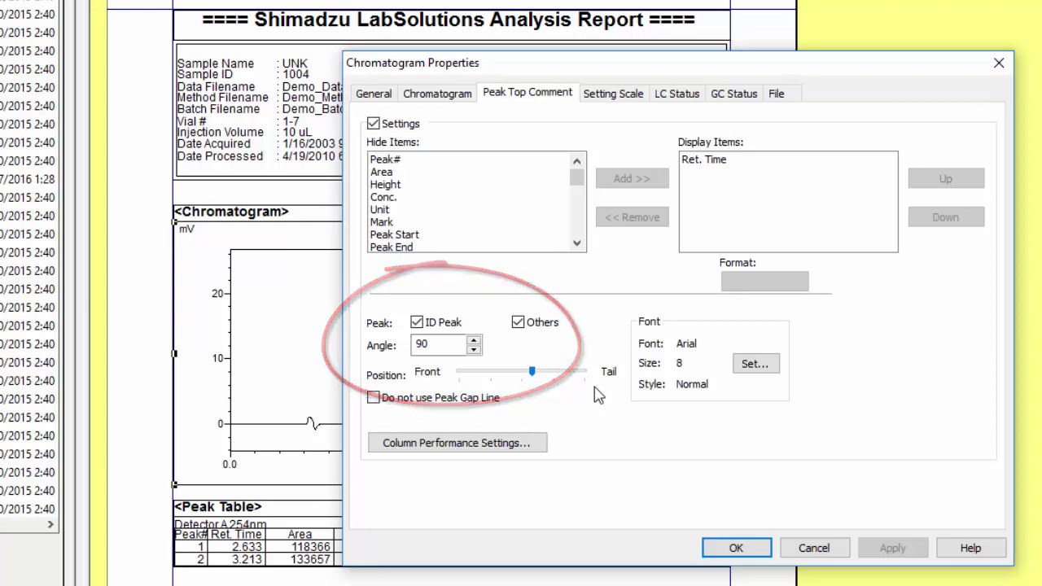
{"action": "left_click", "coordinate": [612, 94]}
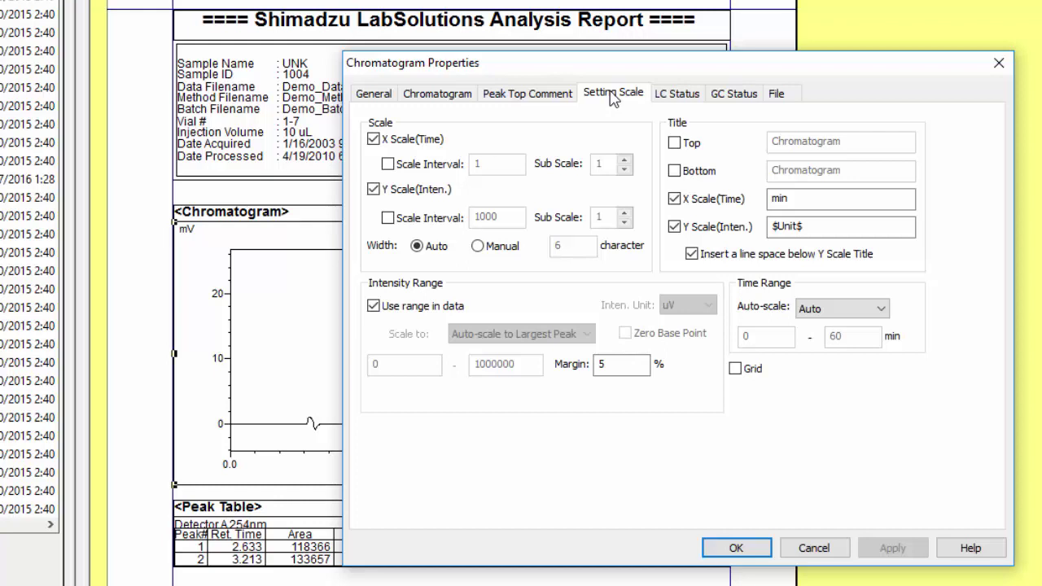
Step: Add Pump Press.A and B.Conc to the LC Status display items and apply
{"action": "left_click", "coordinate": [675, 96]}
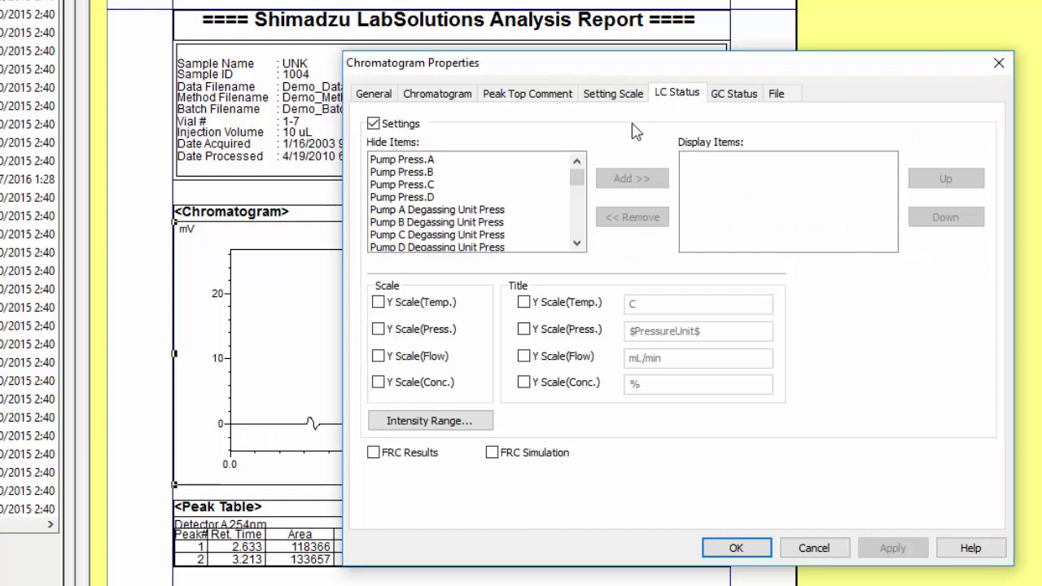
{"action": "left_click", "coordinate": [460, 161]}
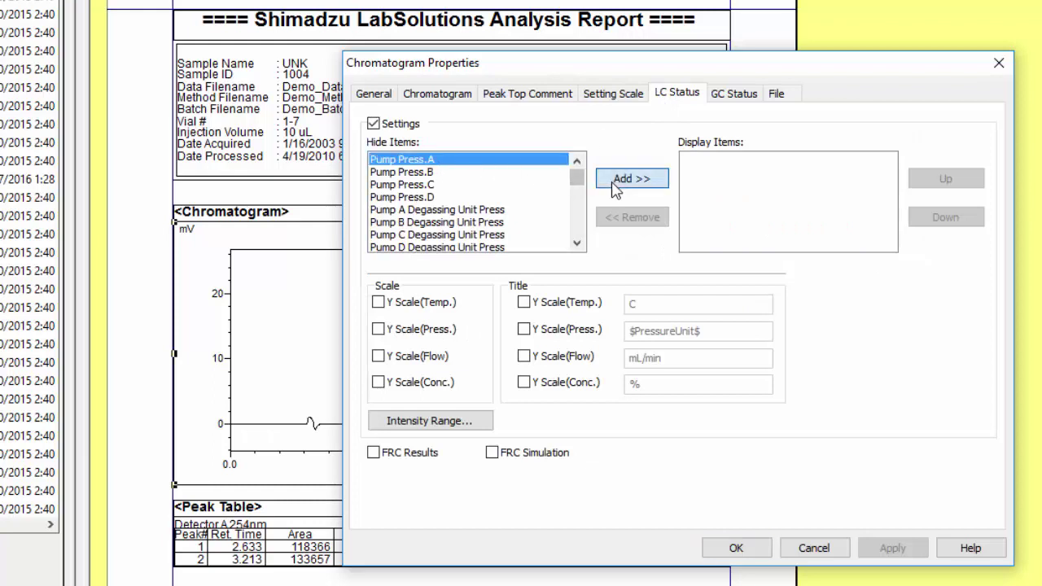
{"action": "left_click", "coordinate": [615, 180]}
{"action": "left_click_drag", "start_coordinate": [489, 171], "coordinate": [577, 210]}
{"action": "left_click", "coordinate": [401, 236]}
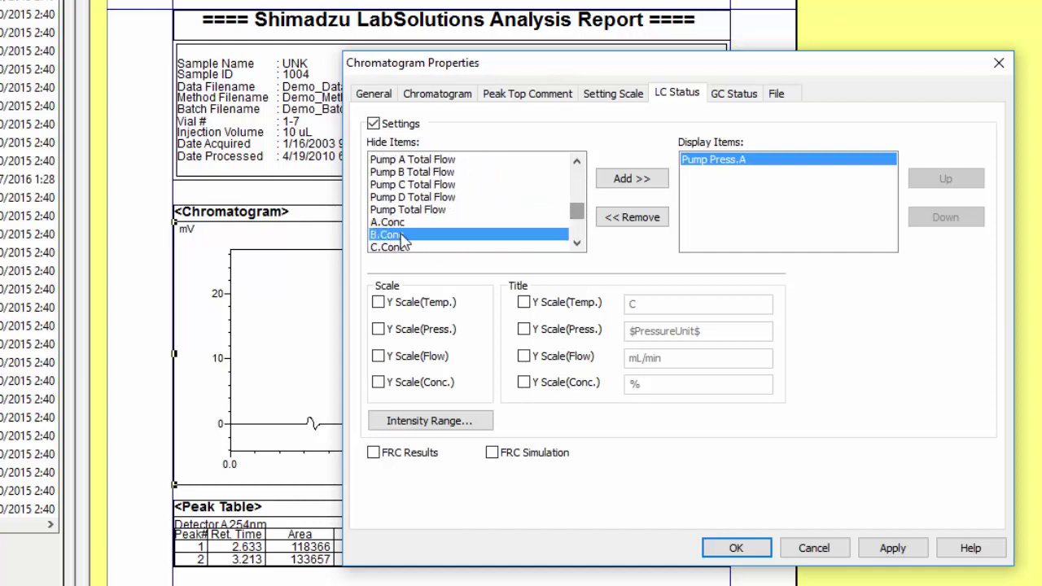
{"action": "left_click", "coordinate": [615, 183]}
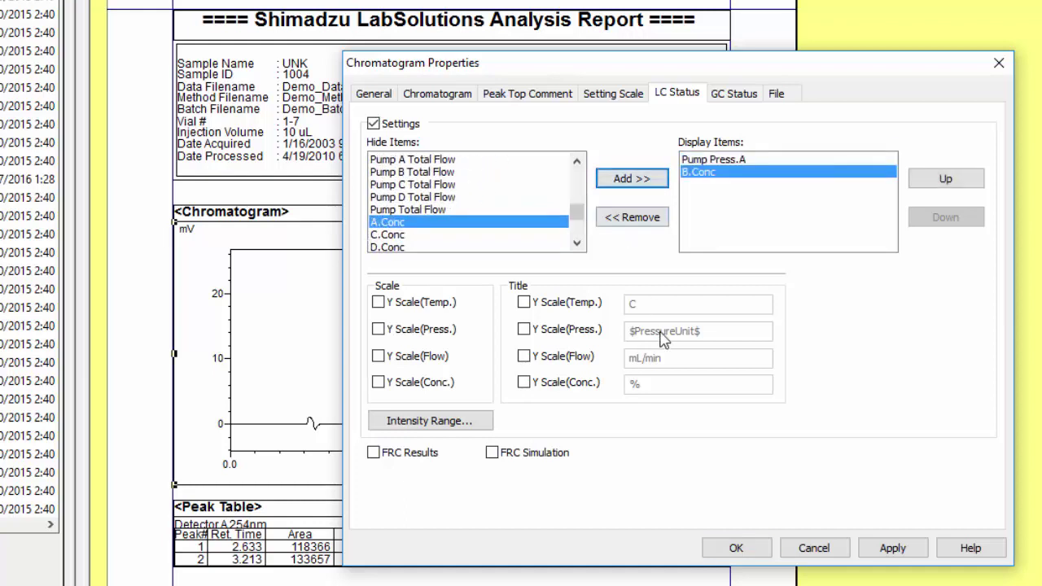
{"action": "left_click", "coordinate": [891, 551]}
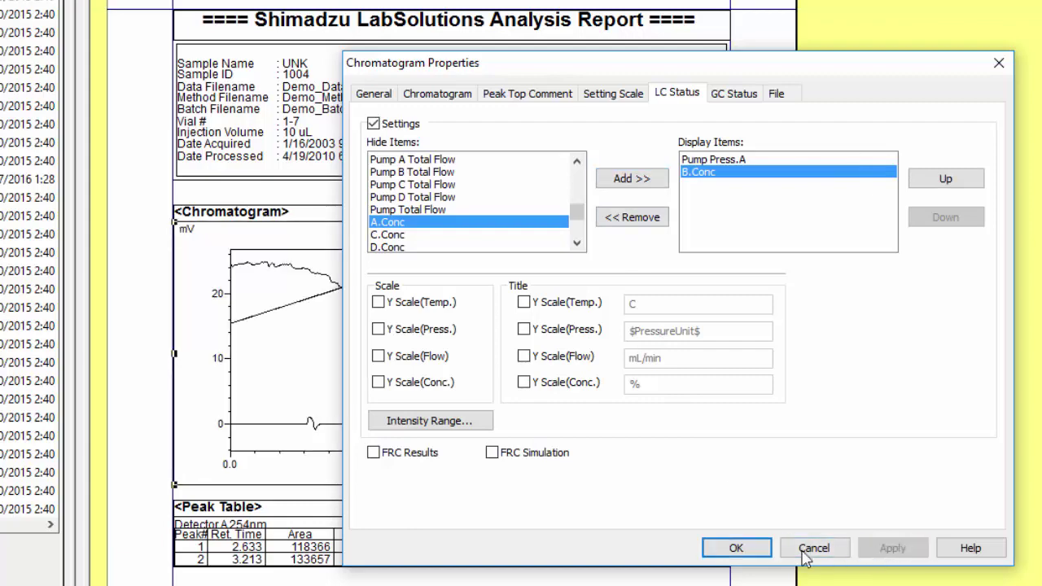
Step: Review the GC Status and File tabs and confirm the chromatogram properties
{"action": "left_click", "coordinate": [727, 95]}
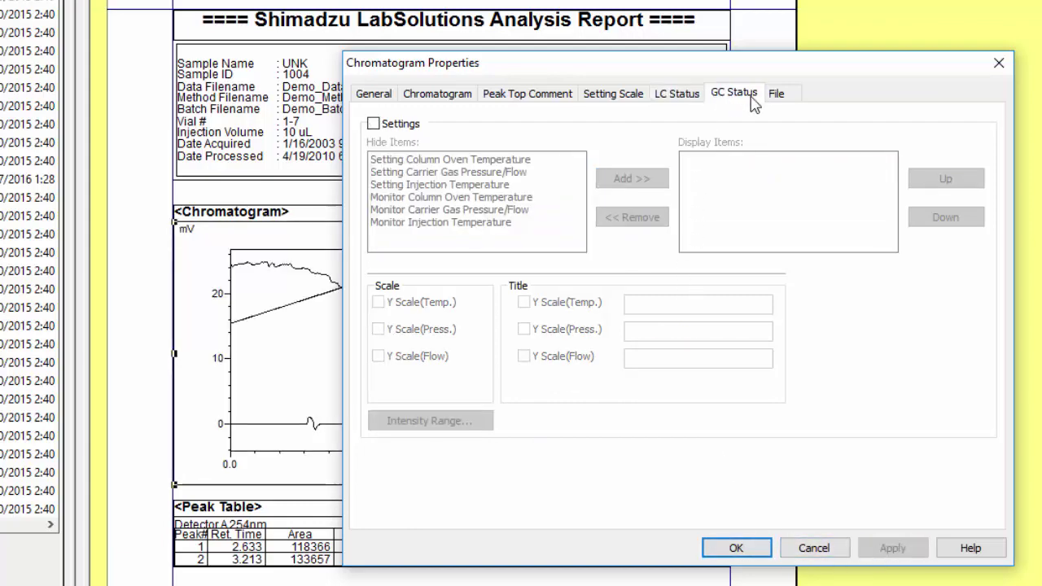
{"action": "left_click", "coordinate": [776, 94]}
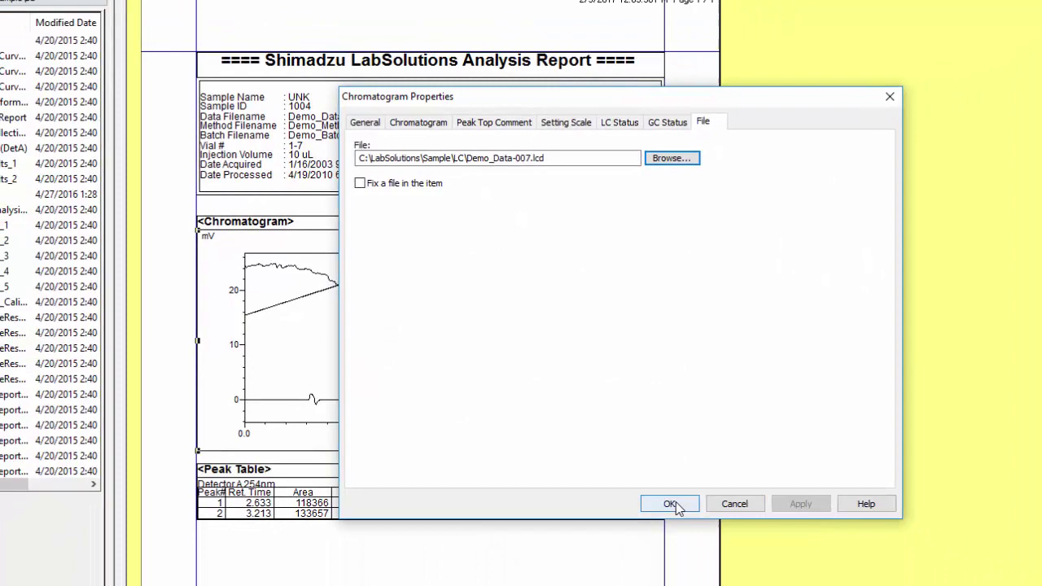
{"action": "left_click", "coordinate": [671, 504]}
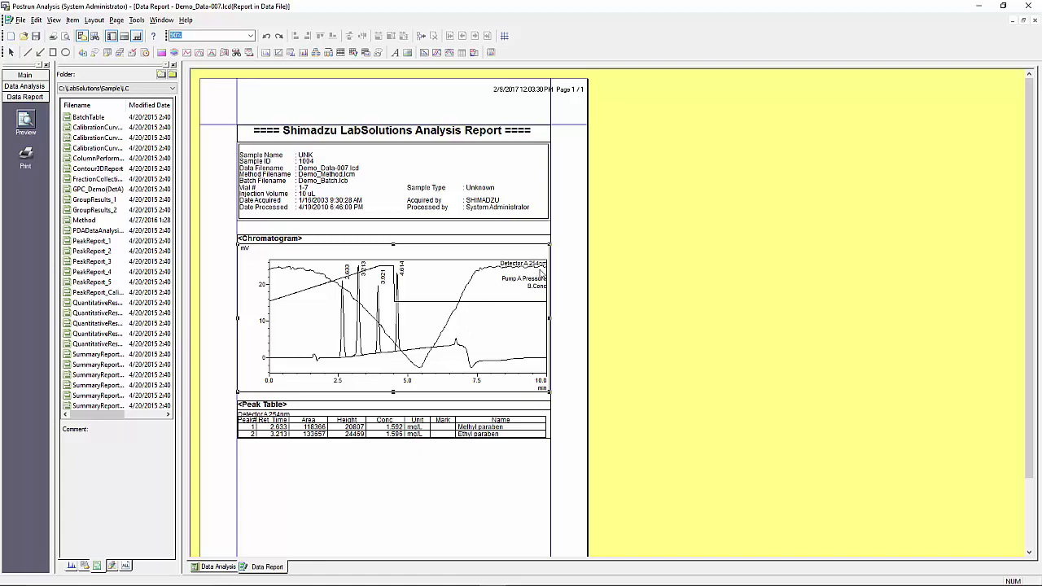
Step: Review the peak table's Display/Hide Items (Peak#, Peak End) and File settings, then close Properties
{"action": "right_click", "coordinate": [425, 435]}
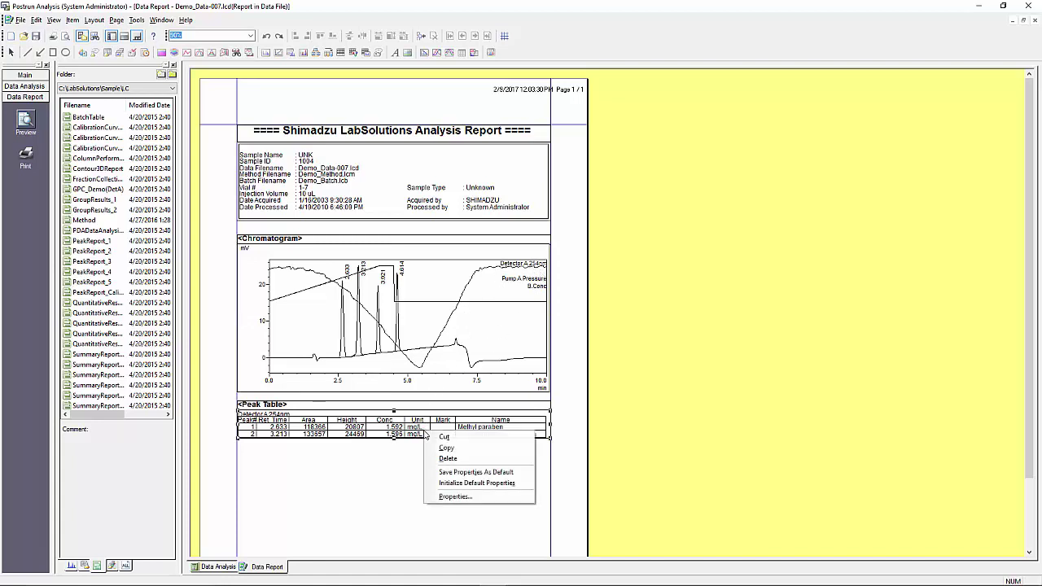
{"action": "left_click", "coordinate": [446, 498]}
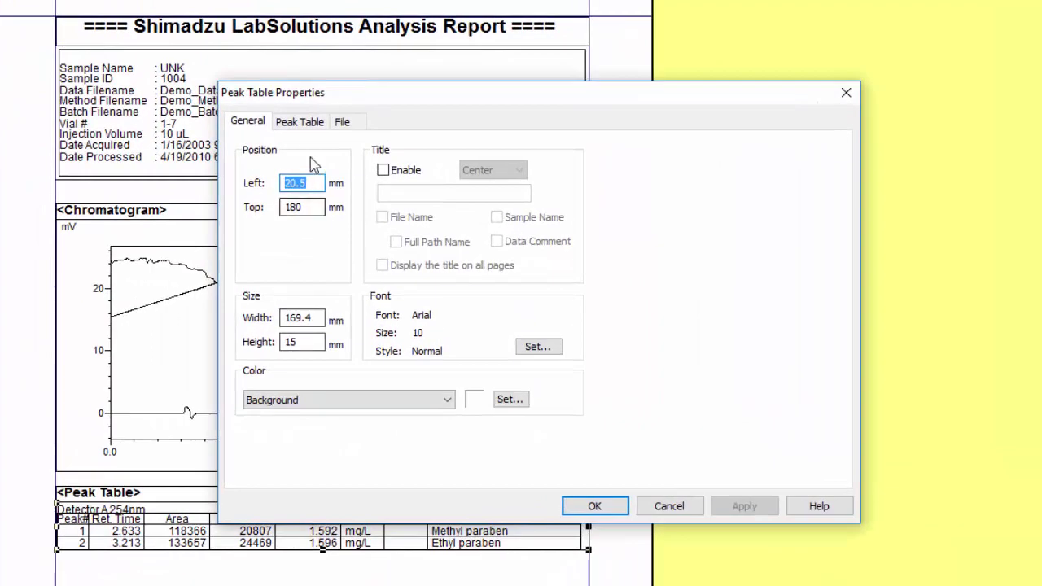
{"action": "left_click", "coordinate": [309, 131]}
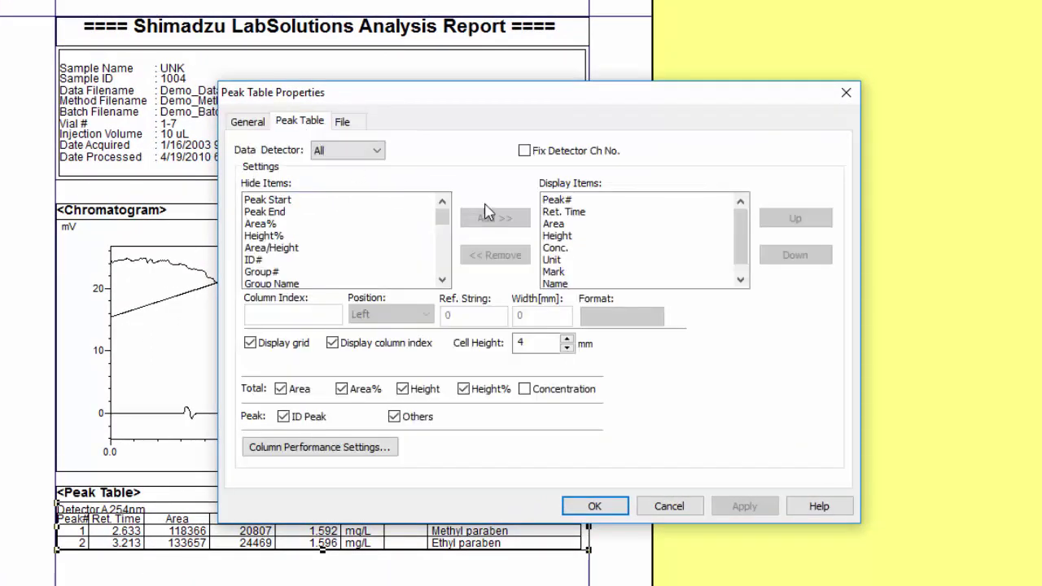
{"action": "left_click", "coordinate": [568, 208]}
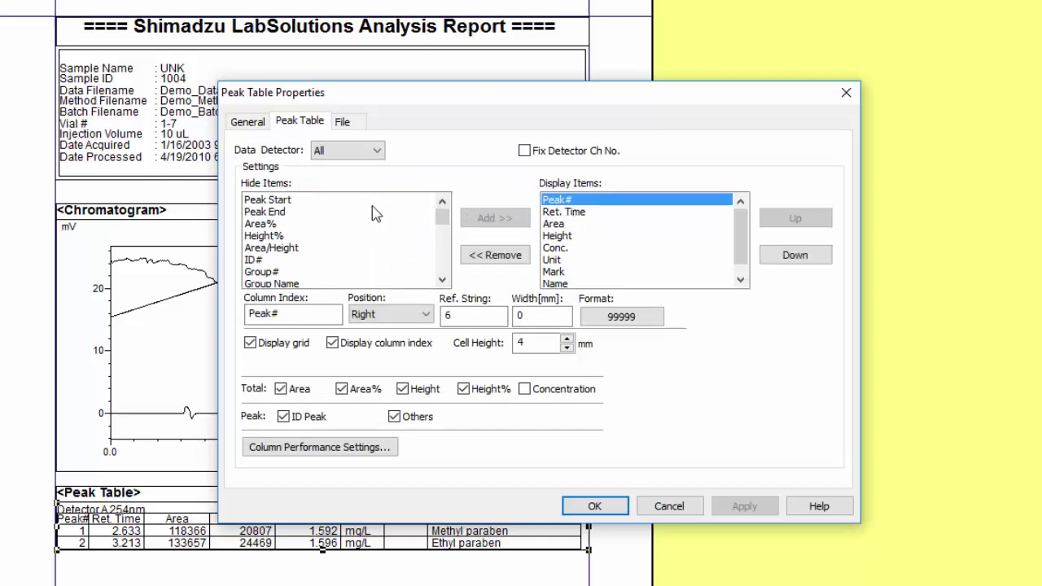
{"action": "left_click", "coordinate": [320, 212]}
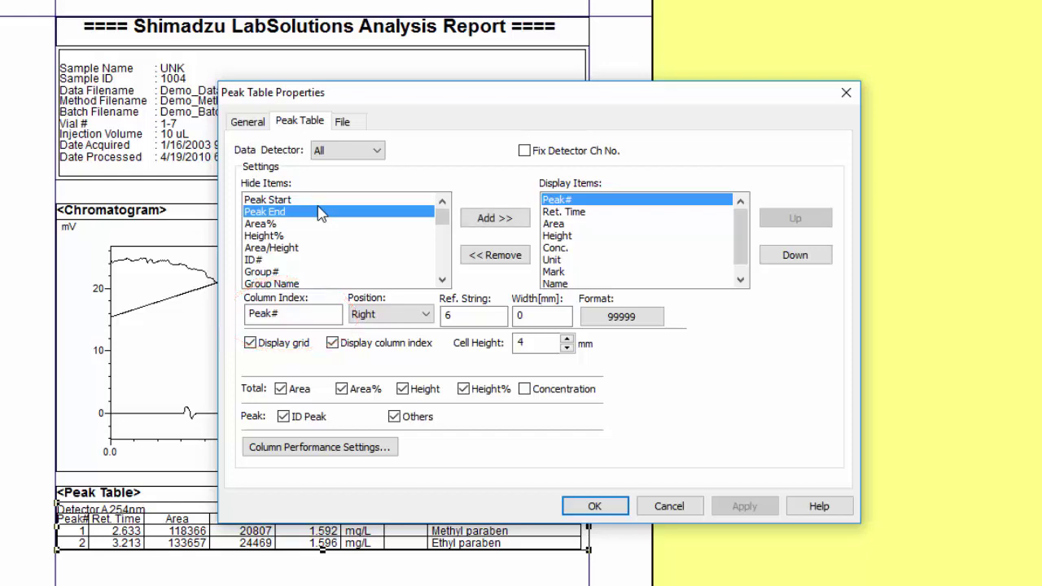
{"action": "left_click", "coordinate": [346, 122]}
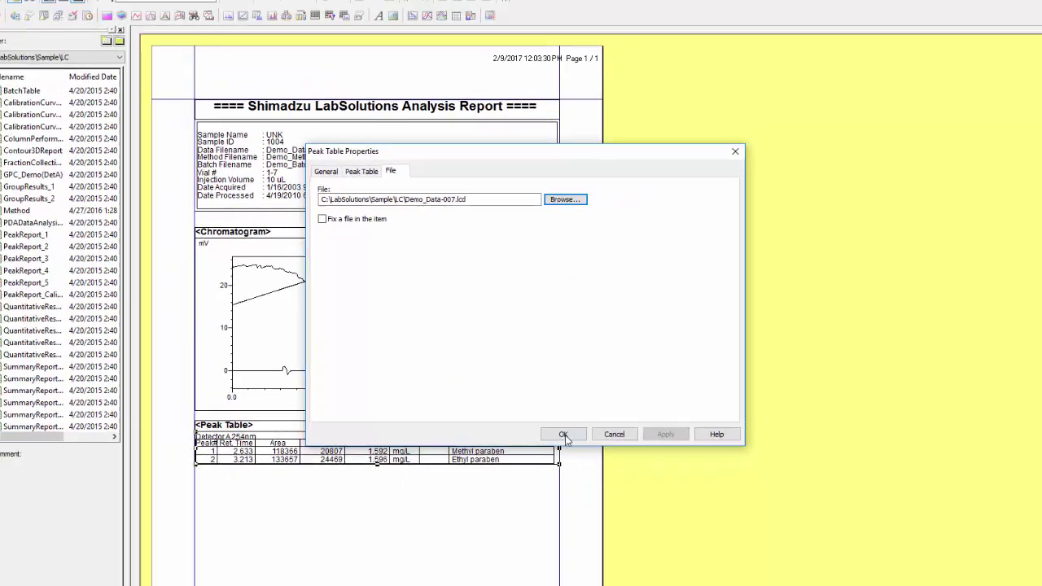
{"action": "left_click", "coordinate": [583, 480]}
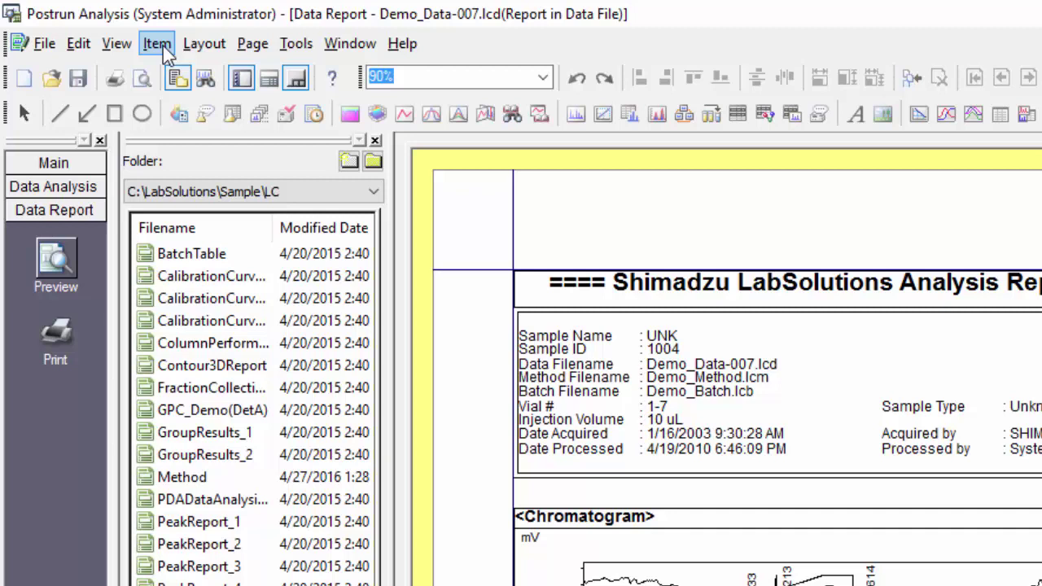
{"action": "left_click", "coordinate": [163, 45]}
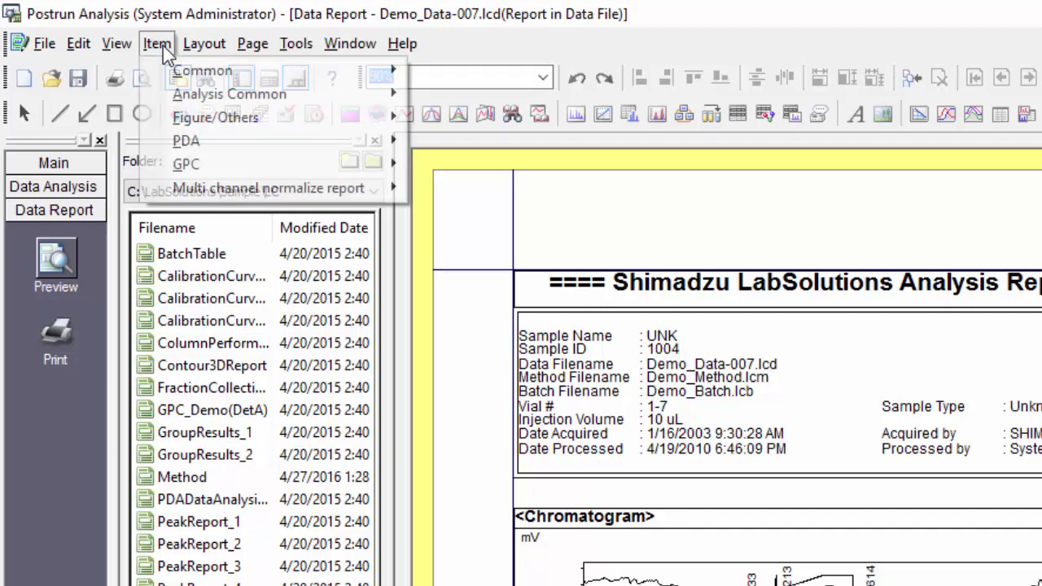
{"action": "mouse_move", "coordinate": [179, 74]}
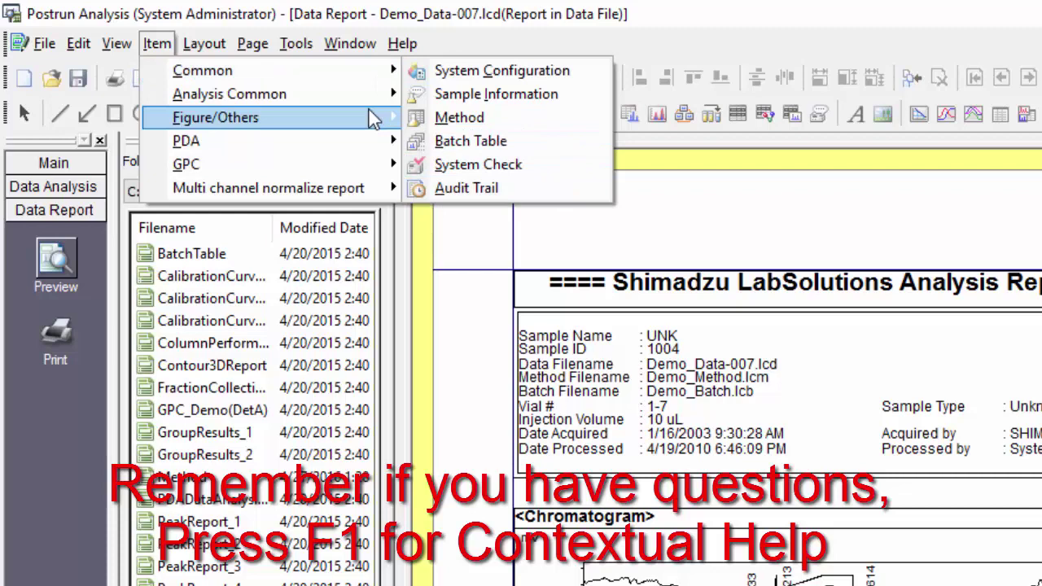
{"action": "mouse_move", "coordinate": [316, 98]}
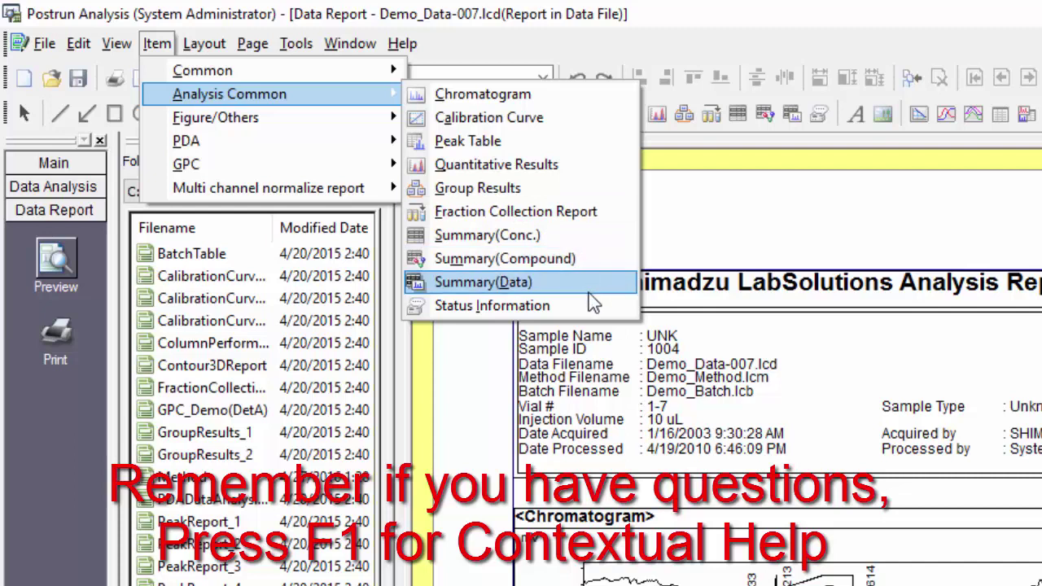
{"action": "mouse_move", "coordinate": [314, 129]}
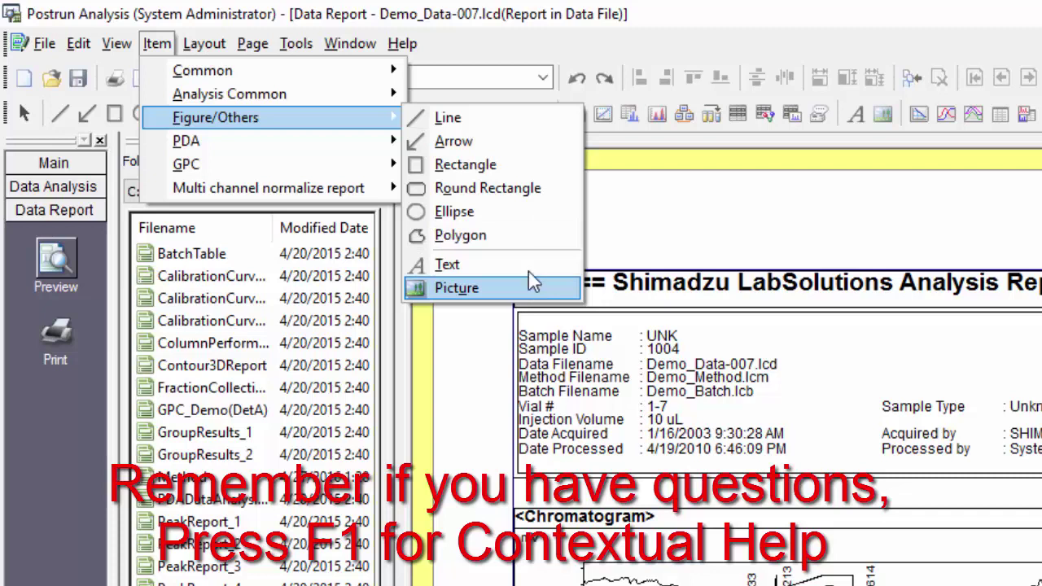
{"action": "mouse_move", "coordinate": [373, 149]}
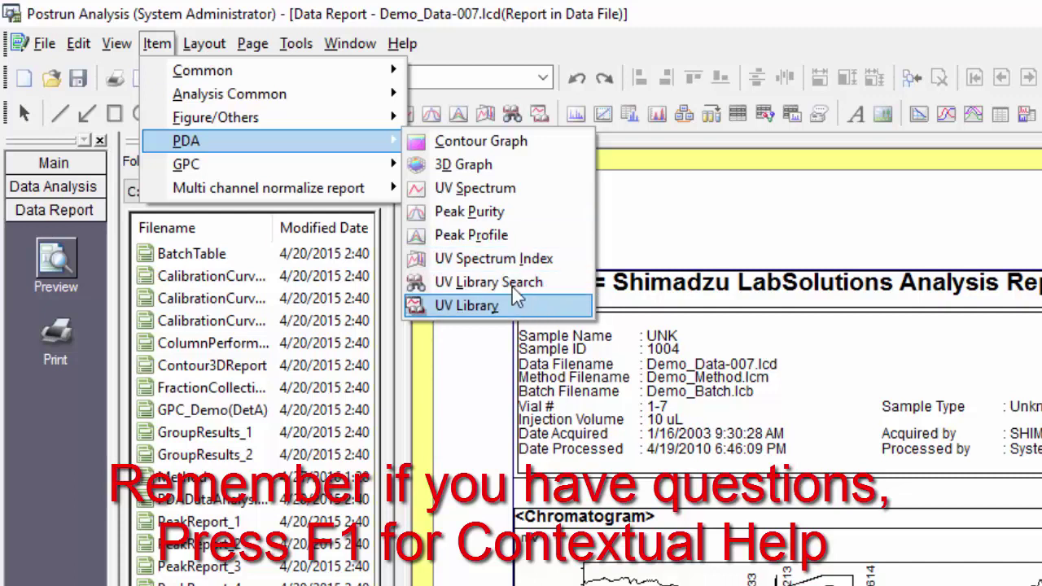
{"action": "mouse_move", "coordinate": [351, 167]}
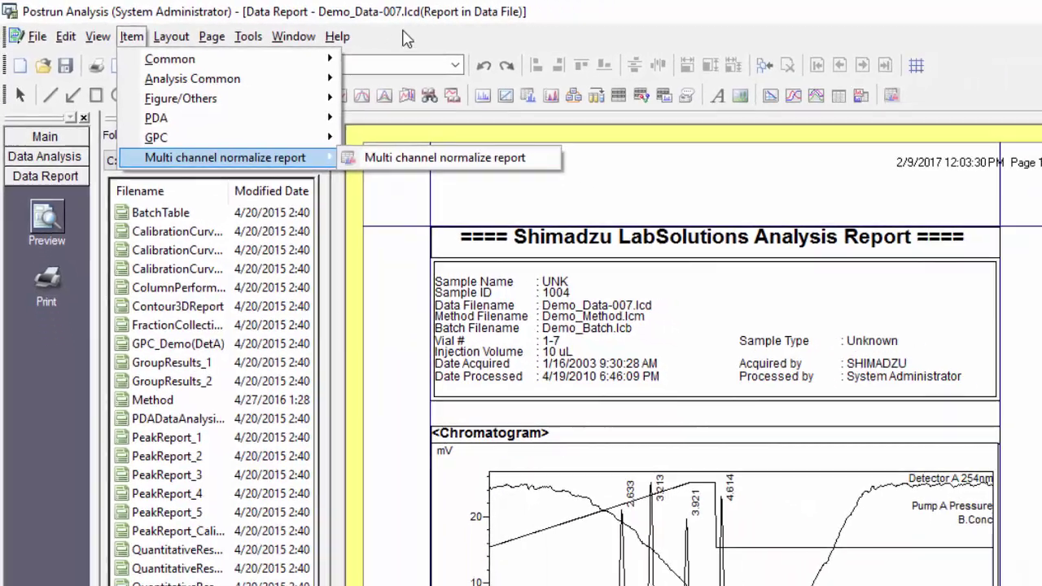
{"action": "left_click", "coordinate": [485, 50]}
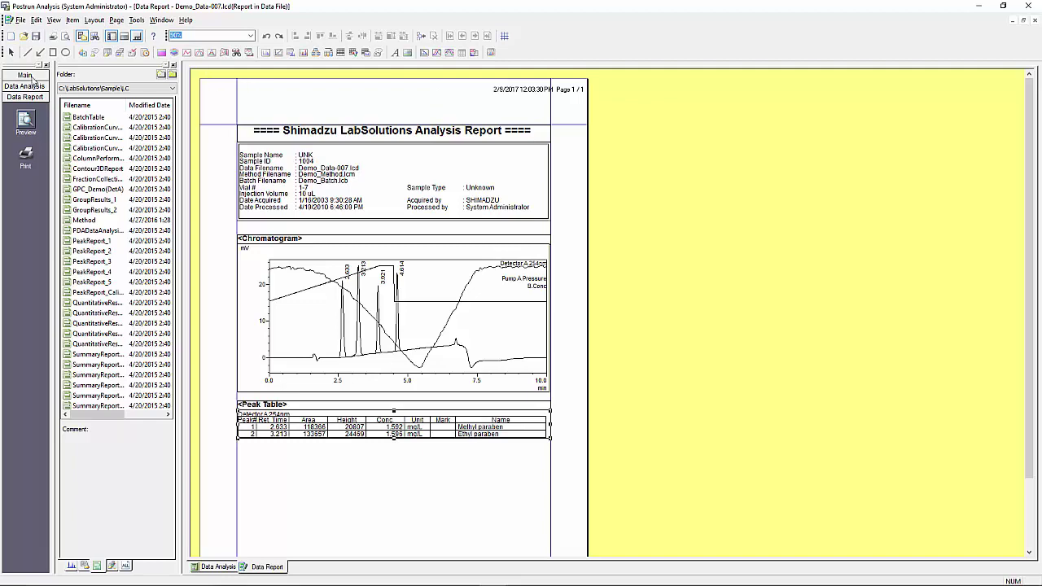
Step: Overlay the Demo_Data-001 through Demo_Data-007 chromatograms in Data Comparison
{"action": "left_click", "coordinate": [31, 75]}
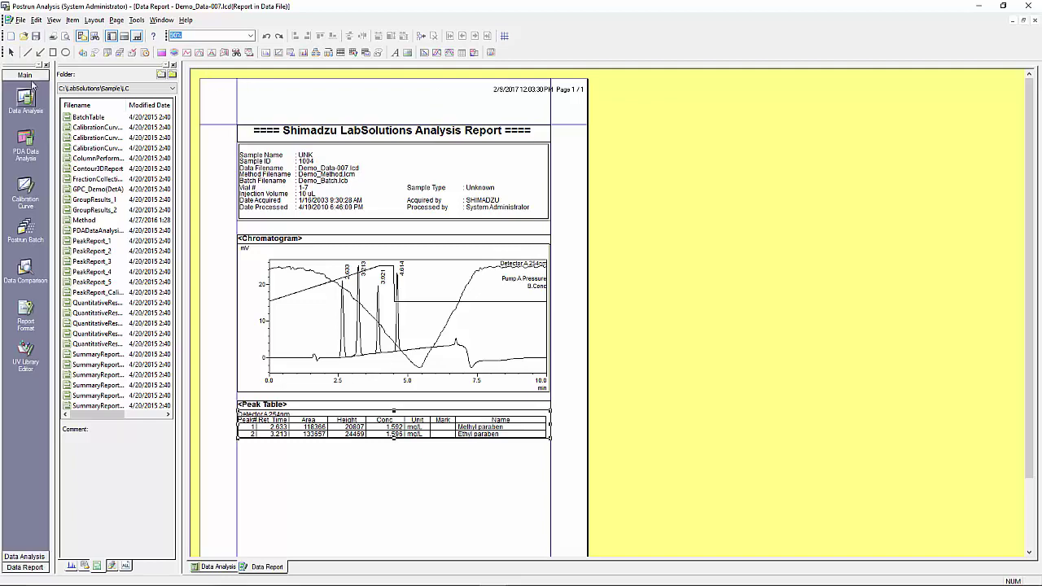
{"action": "left_click", "coordinate": [26, 269]}
{"action": "left_click", "coordinate": [106, 111]}
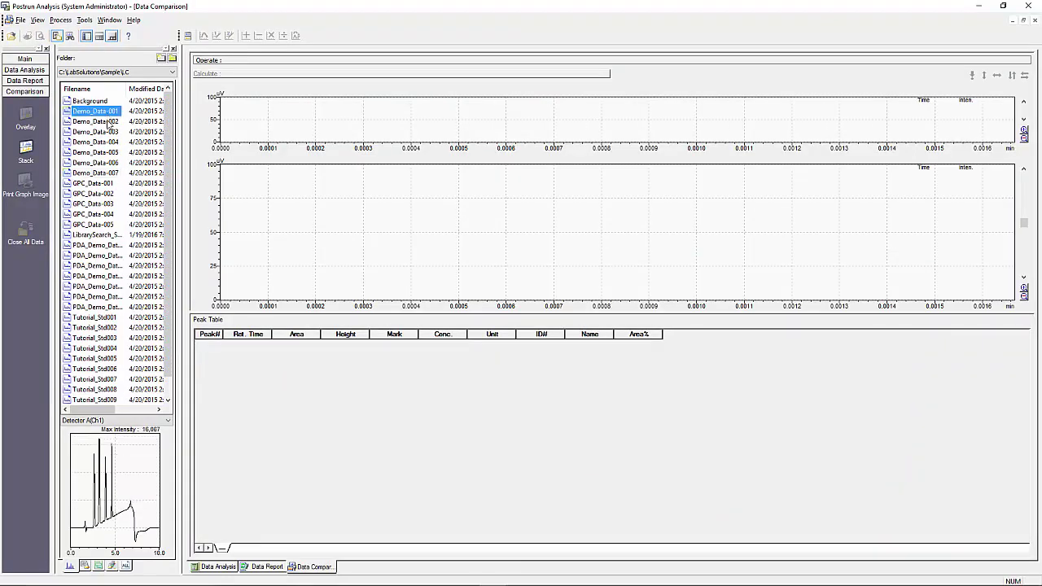
{"action": "left_click", "coordinate": [104, 173], "text": "shift"}
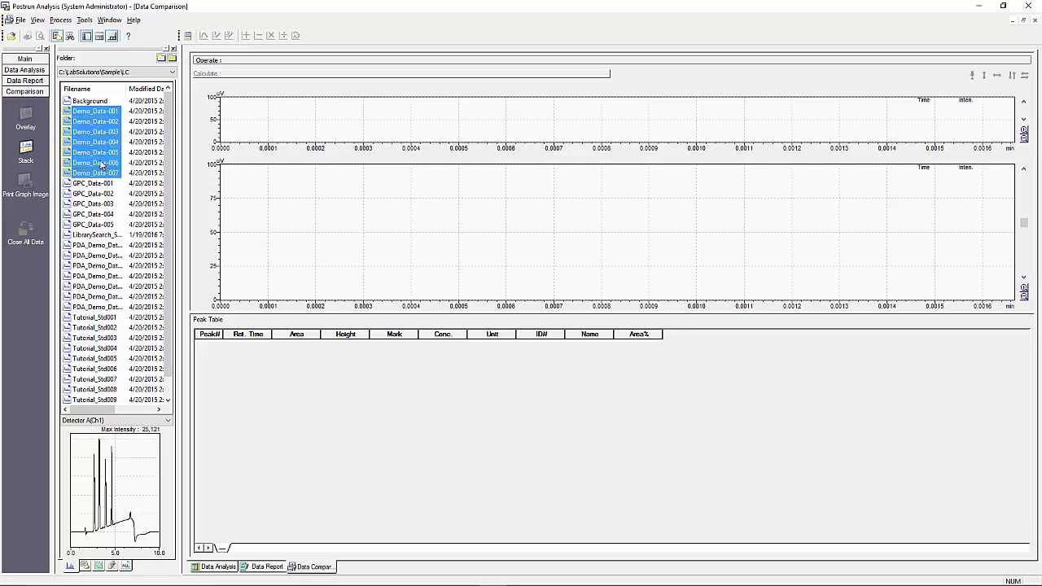
{"action": "left_click_drag", "start_coordinate": [104, 167], "coordinate": [333, 232]}
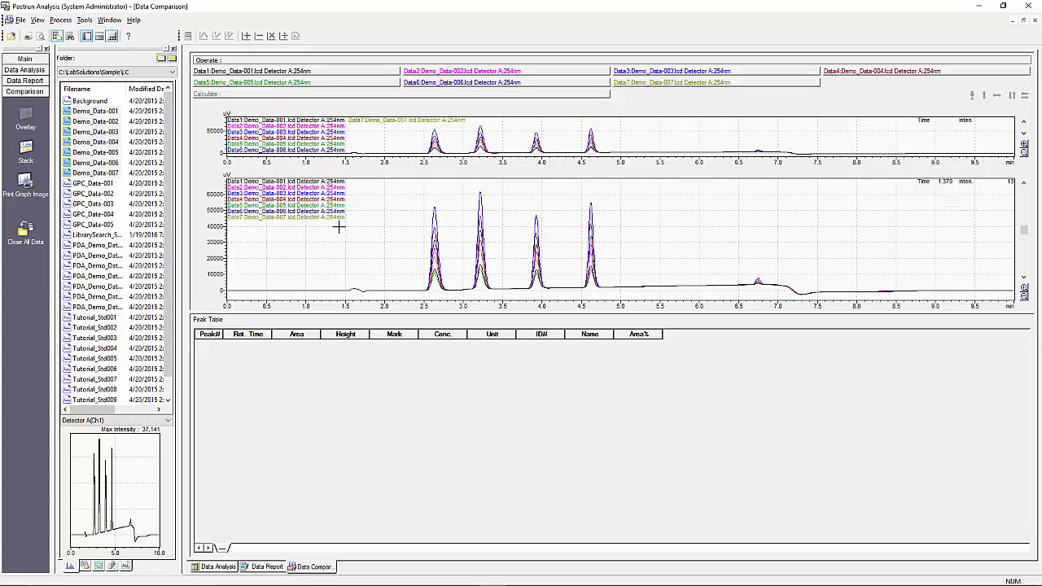
Step: Copy the overlay graph and return to the Demo_Data-007 report
{"action": "right_click", "coordinate": [406, 233]}
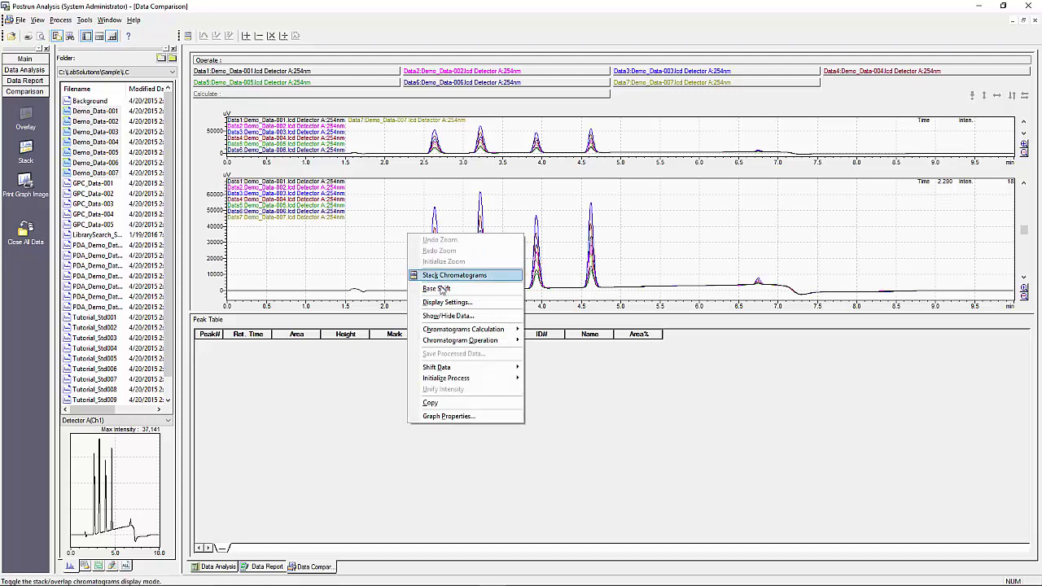
{"action": "left_click", "coordinate": [460, 404]}
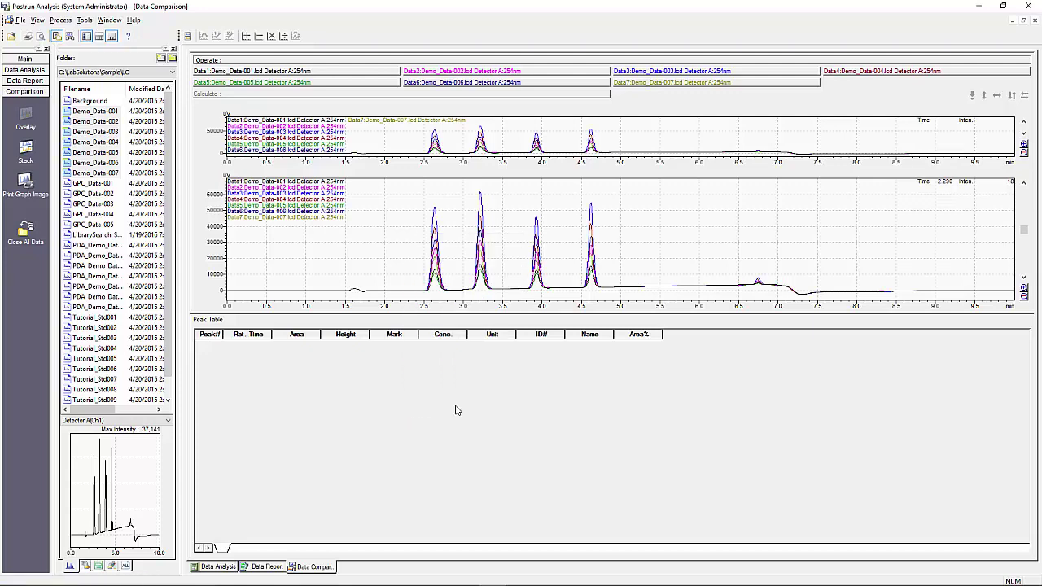
{"action": "left_click", "coordinate": [267, 568]}
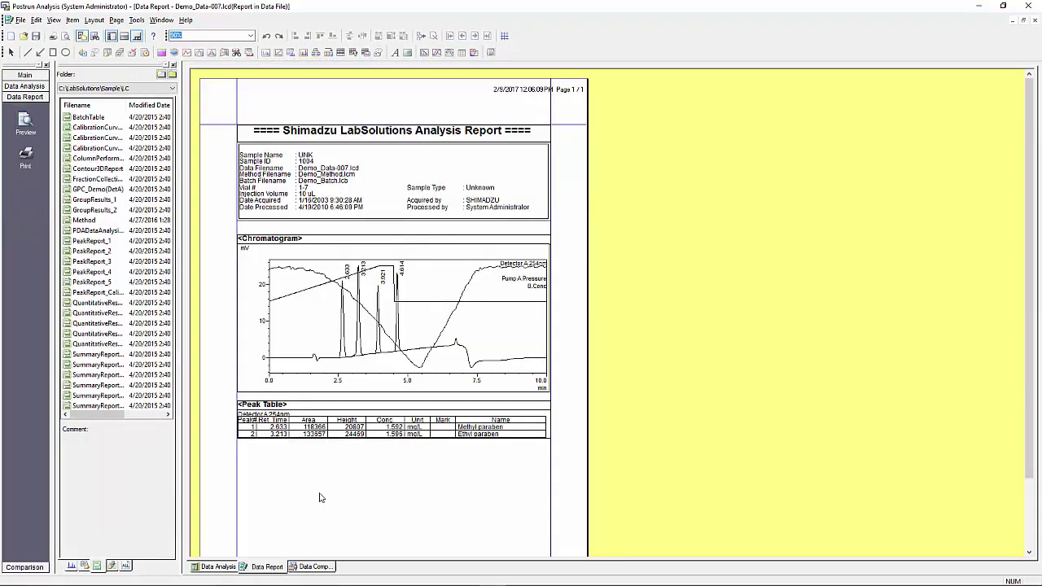
Step: Paste the overlay graph below the Peak Table, enlarge it, and check the print preview
{"action": "right_click", "coordinate": [320, 498]}
{"action": "left_click", "coordinate": [327, 500]}
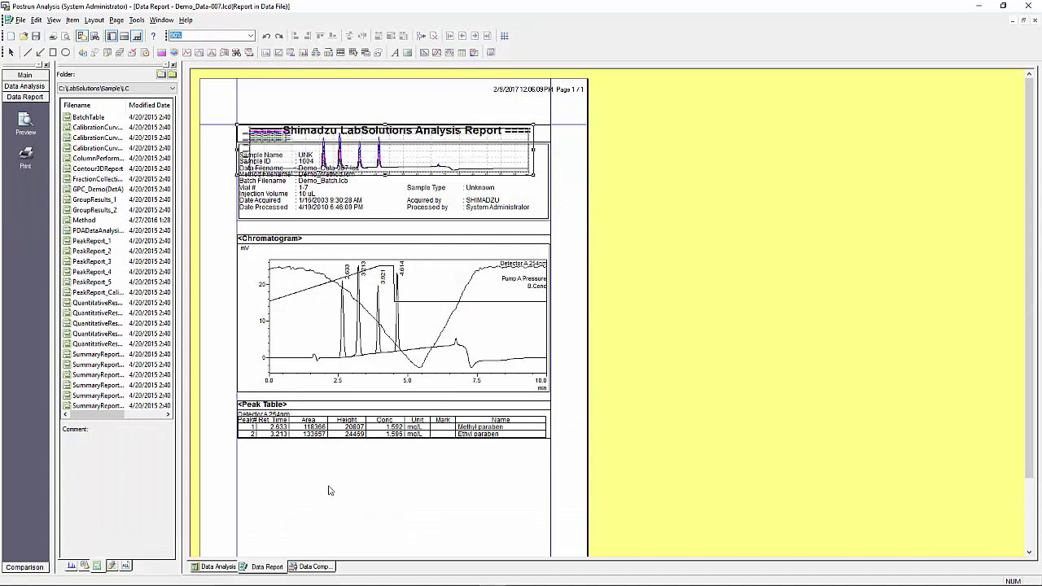
{"action": "left_click_drag", "start_coordinate": [391, 157], "coordinate": [396, 483]}
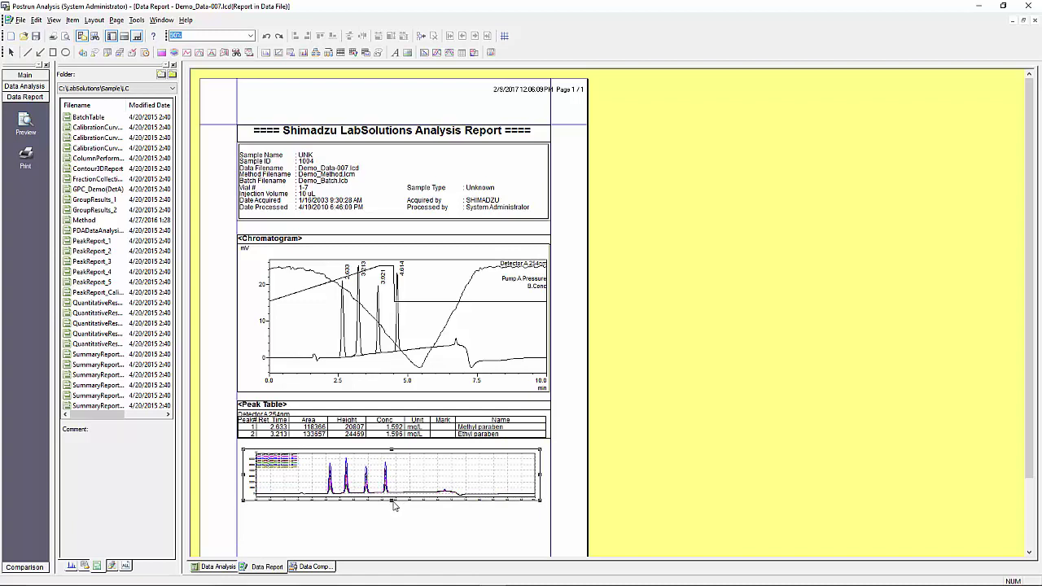
{"action": "left_click_drag", "start_coordinate": [393, 500], "coordinate": [394, 542]}
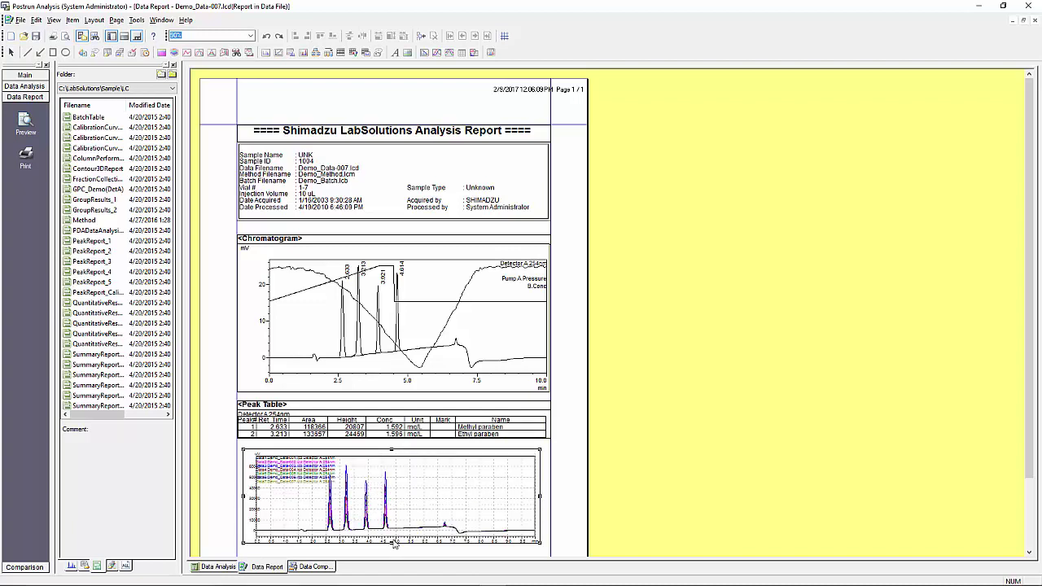
{"action": "left_click", "coordinate": [22, 122]}
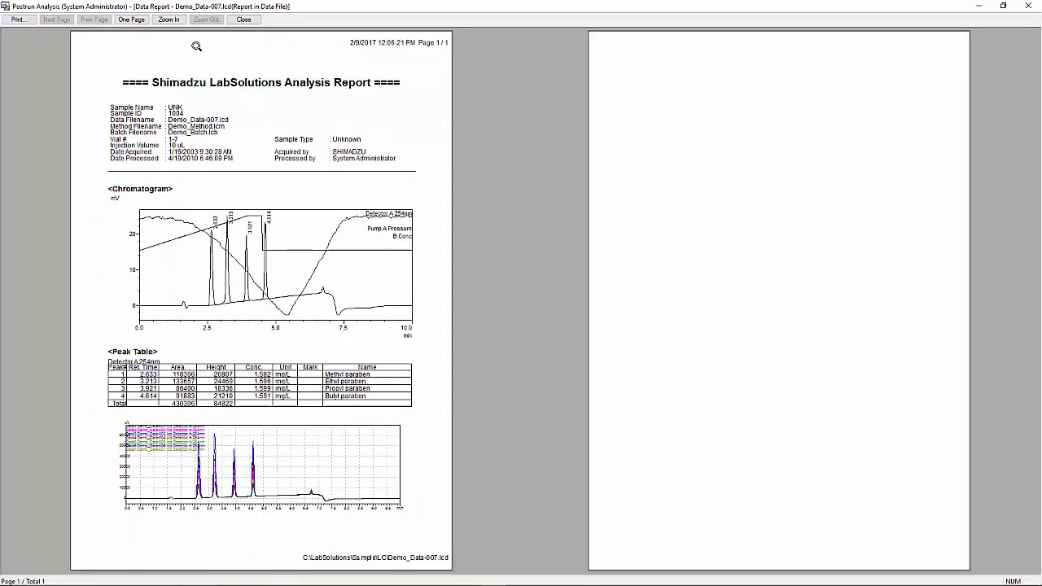
{"action": "left_click", "coordinate": [244, 20]}
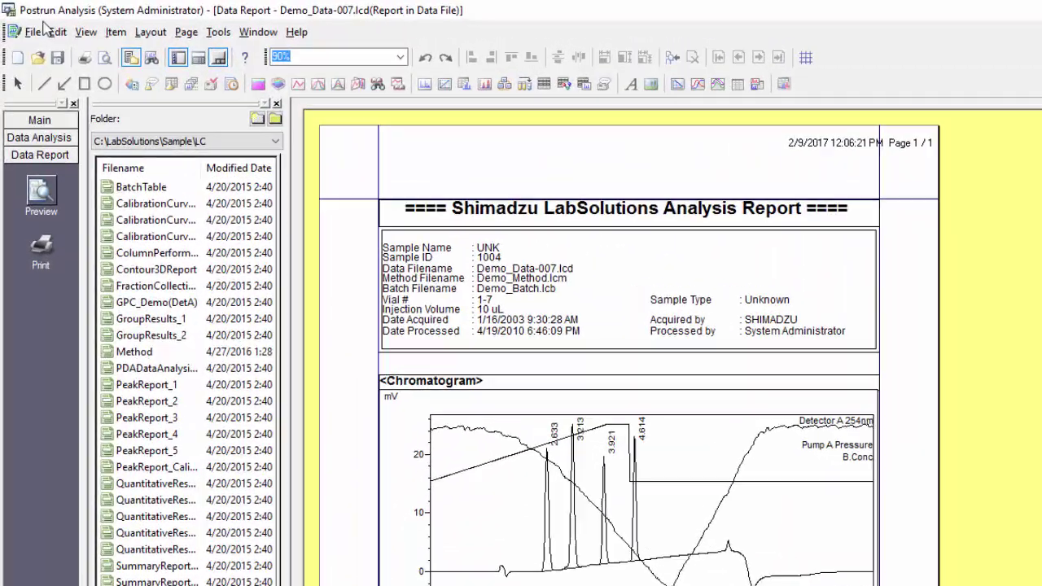
{"action": "left_click", "coordinate": [23, 21]}
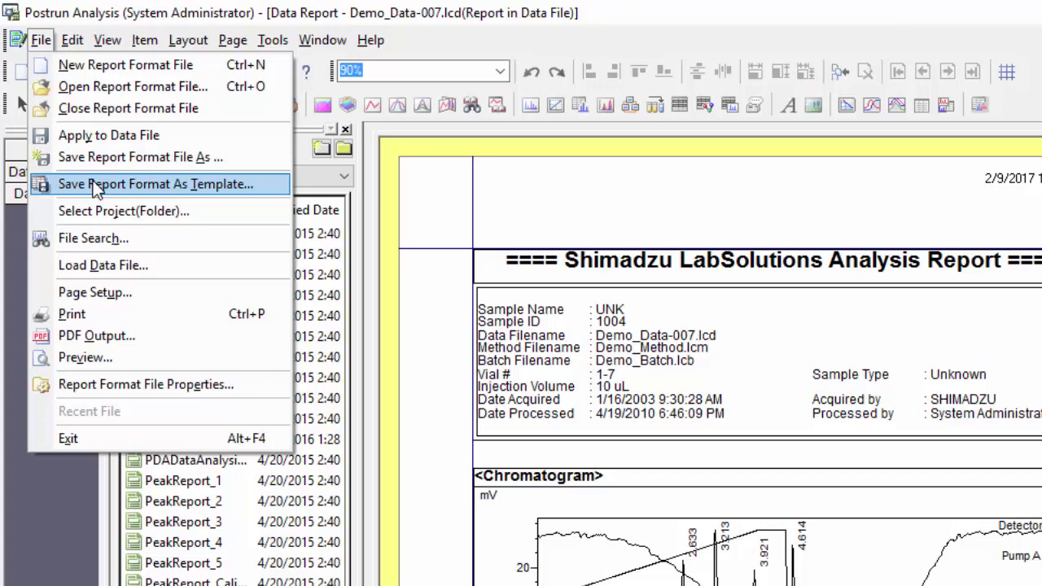
{"action": "left_click", "coordinate": [105, 211]}
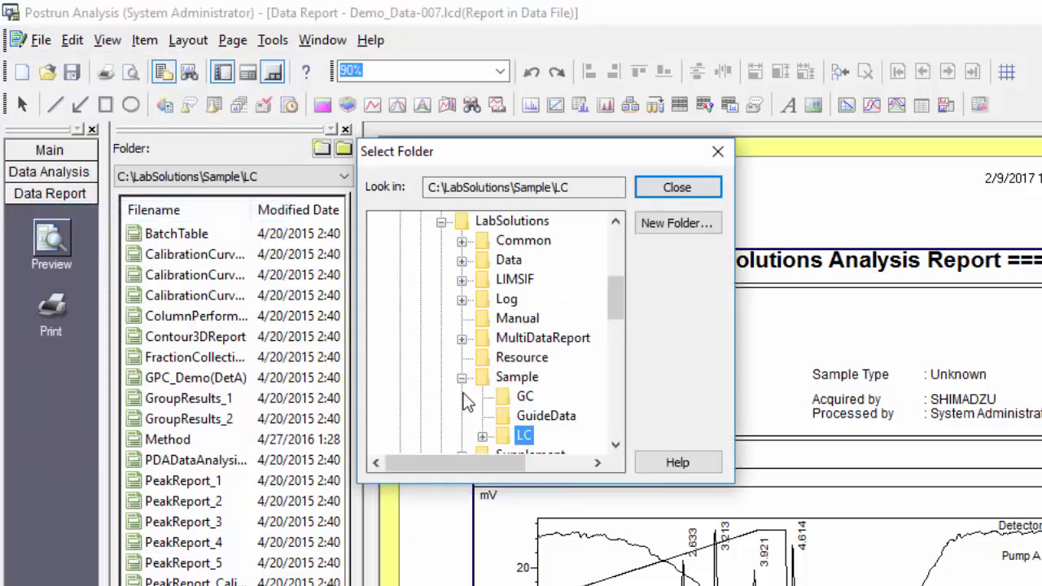
{"action": "left_click", "coordinate": [462, 261]}
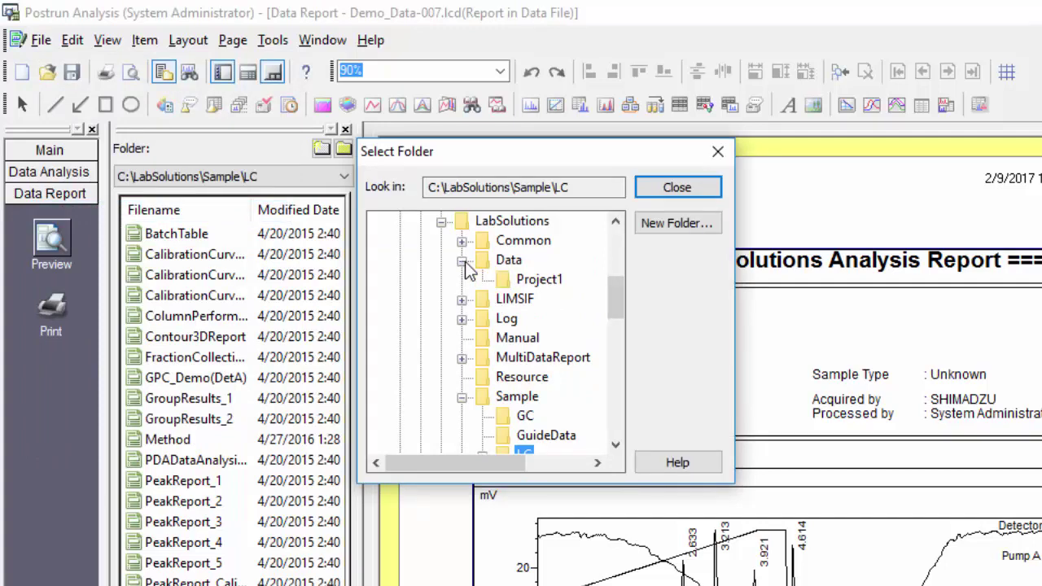
{"action": "left_click", "coordinate": [462, 263]}
{"action": "left_click", "coordinate": [462, 378]}
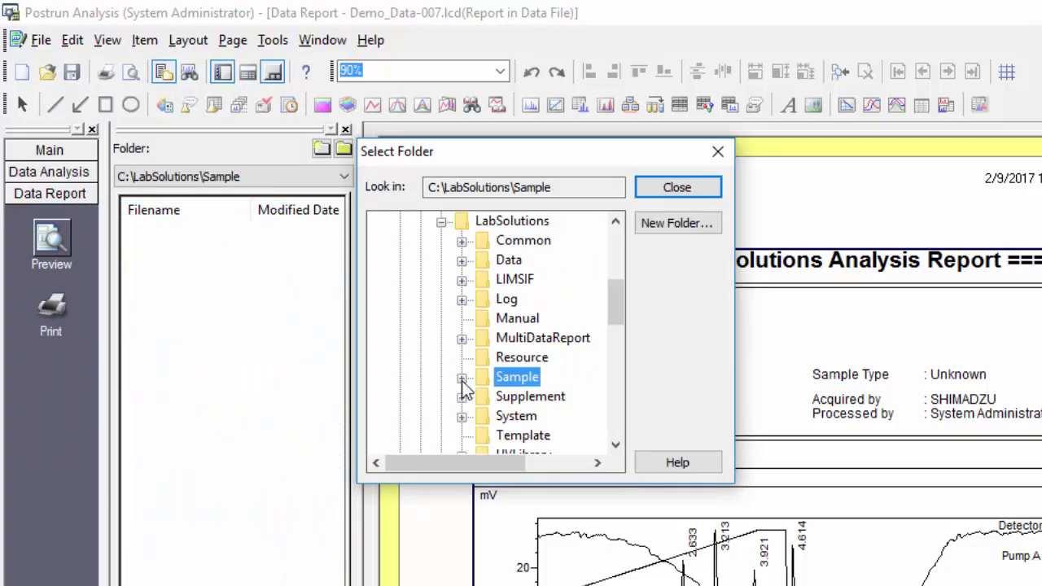
{"action": "left_click", "coordinate": [462, 377]}
{"action": "left_click", "coordinate": [514, 435]}
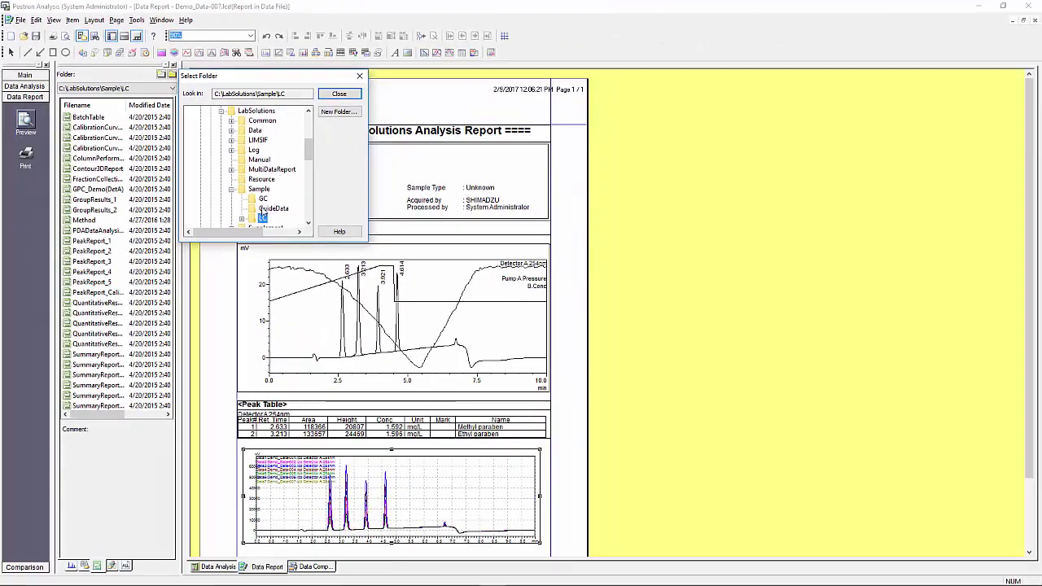
{"action": "left_click", "coordinate": [339, 95]}
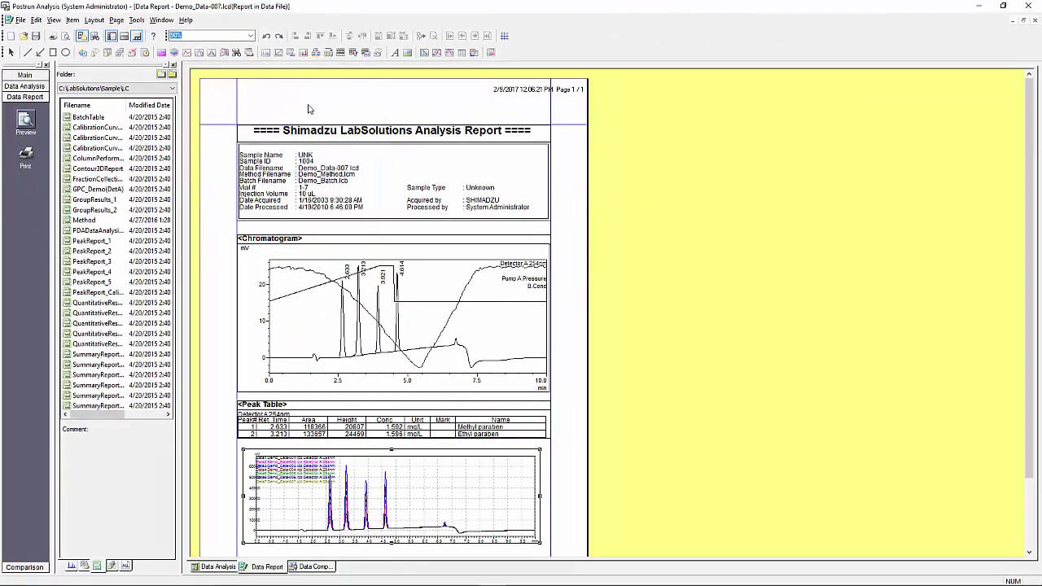
Step: Widen the file panel and Filename column to show full template names
{"action": "left_click_drag", "start_coordinate": [181, 203], "coordinate": [248, 207]}
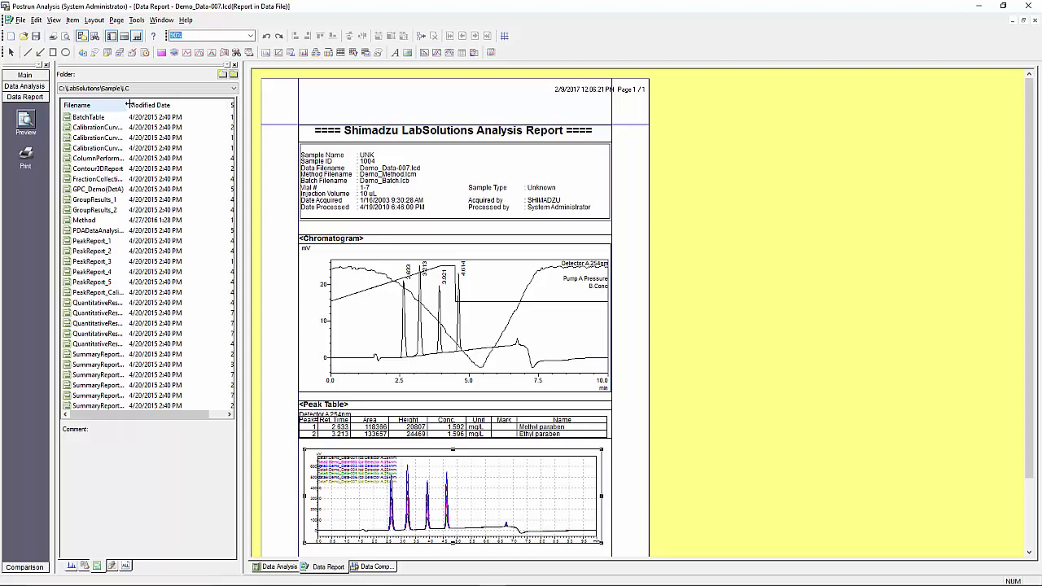
{"action": "left_click_drag", "start_coordinate": [126, 104], "coordinate": [176, 104]}
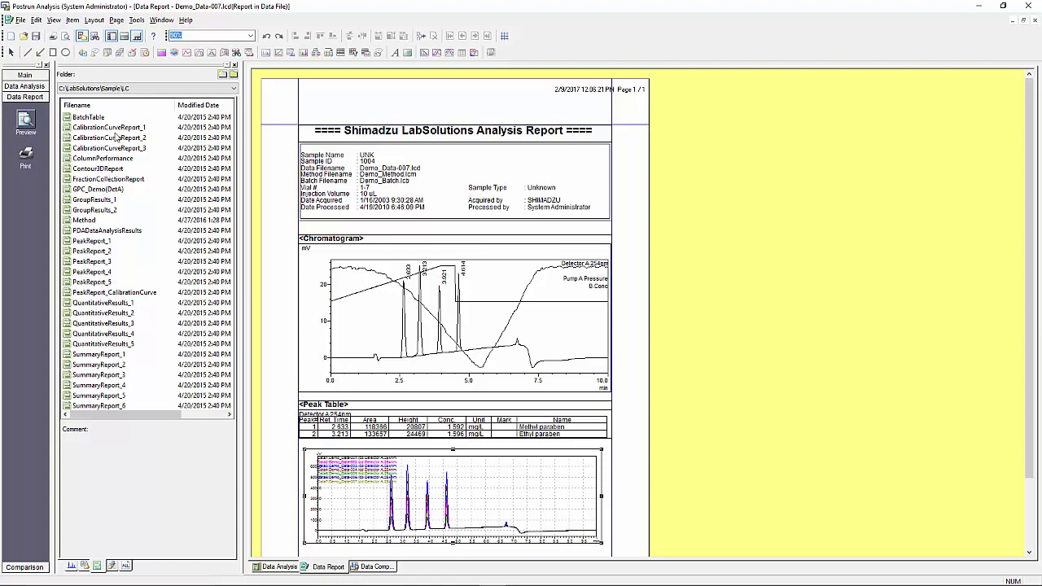
Step: Open the SummaryReport_1 template and its Summary(Data) item's properties
{"action": "double_click", "coordinate": [96, 355]}
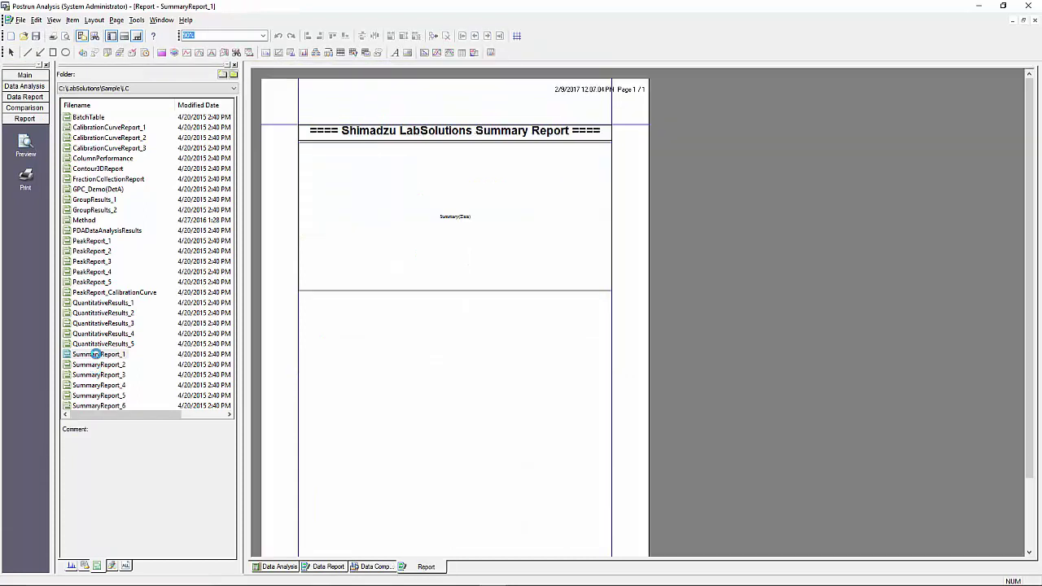
{"action": "right_click", "coordinate": [399, 203]}
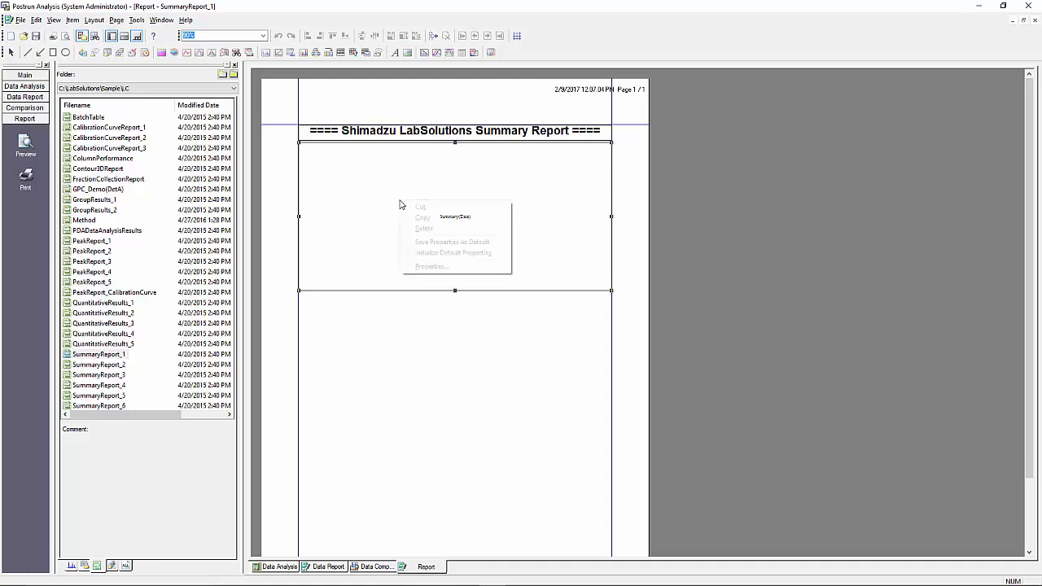
{"action": "left_click", "coordinate": [432, 272]}
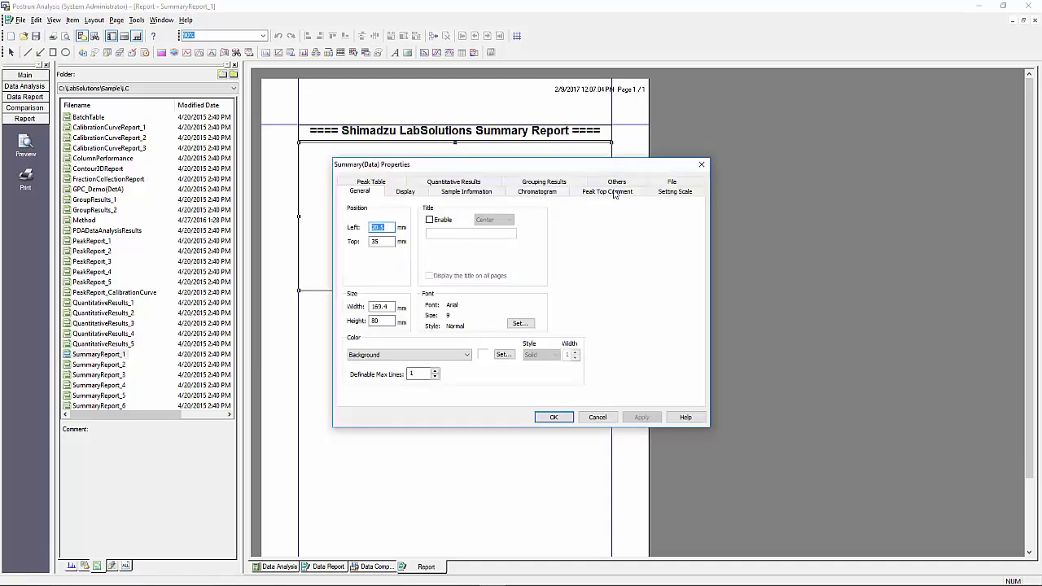
Step: Link Demo_Data-001 through Demo_Data-007 to the summary item and apply
{"action": "left_click", "coordinate": [671, 182]}
{"action": "left_click", "coordinate": [440, 210]}
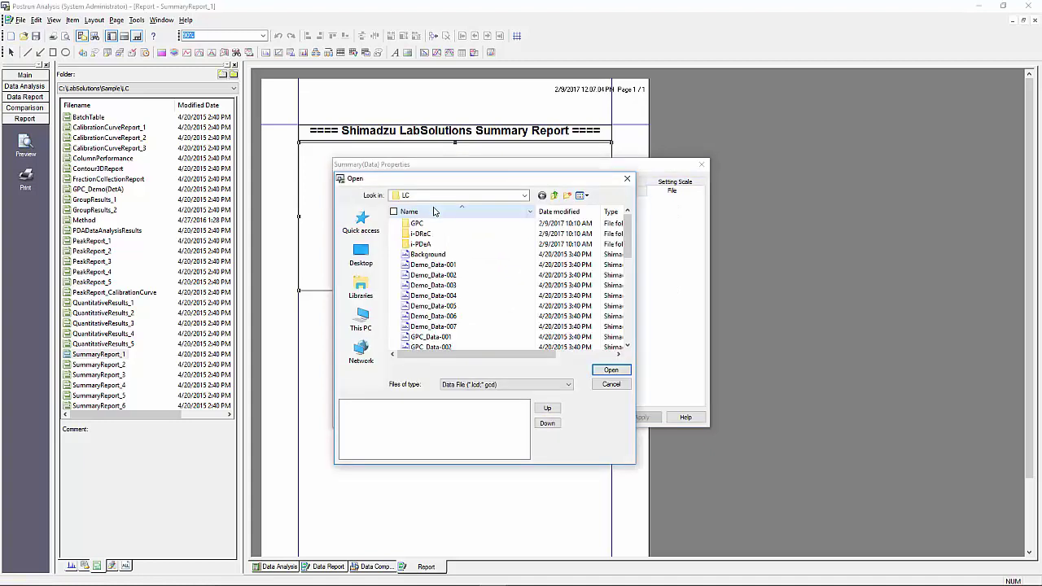
{"action": "left_click", "coordinate": [436, 264]}
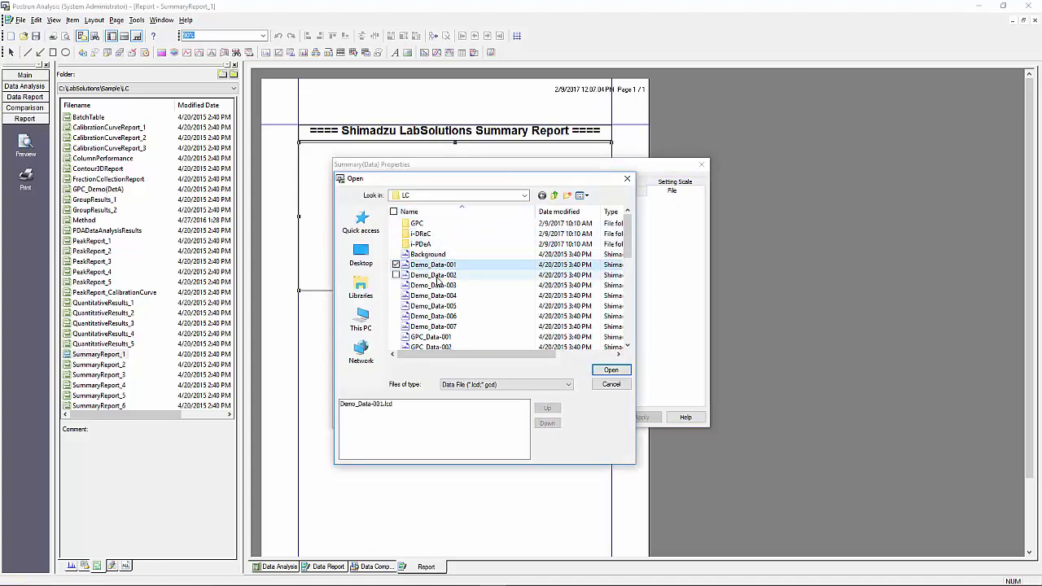
{"action": "left_click", "coordinate": [440, 326], "text": "shift"}
{"action": "left_click", "coordinate": [611, 370]}
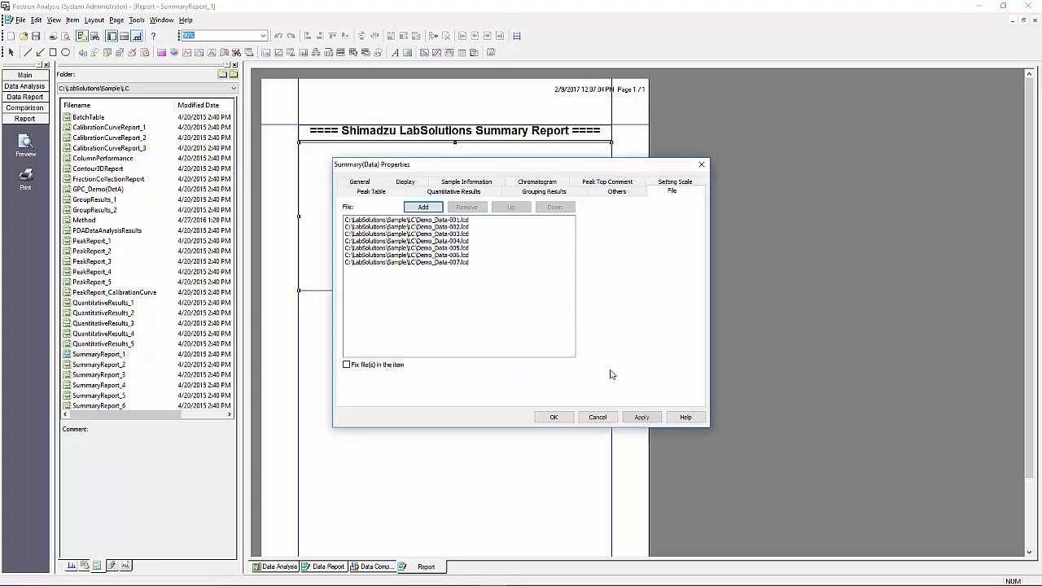
{"action": "left_click", "coordinate": [641, 417]}
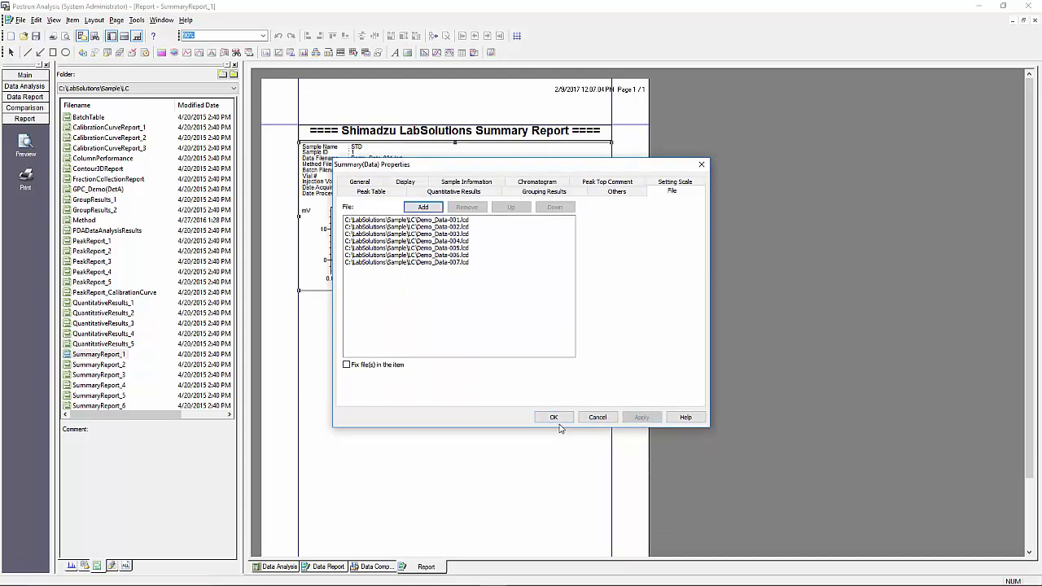
{"action": "left_click", "coordinate": [555, 420]}
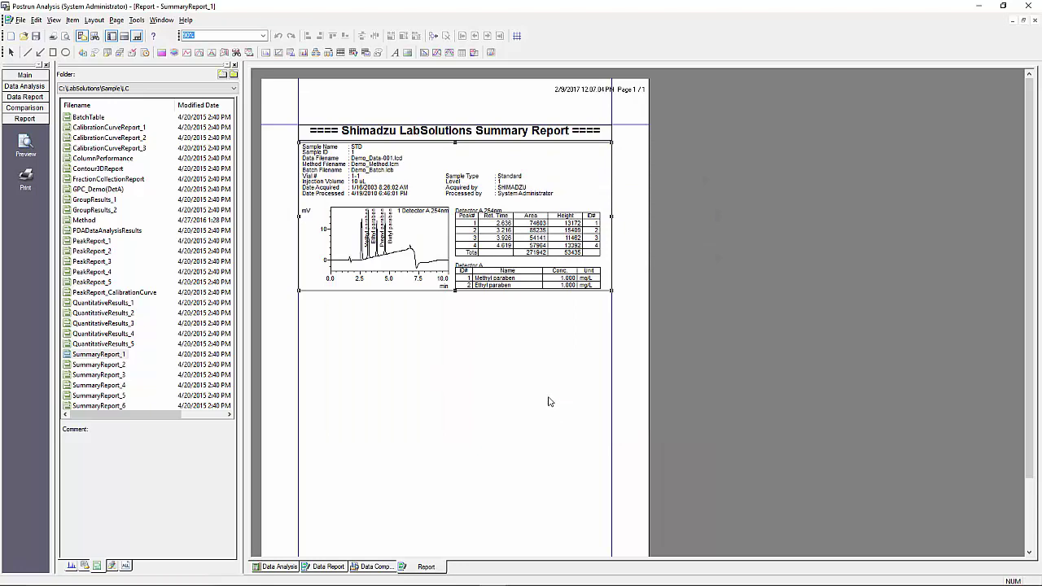
Step: Preview the three-page summary, then return to the Demo_Data-007 analysis report
{"action": "left_click", "coordinate": [30, 147]}
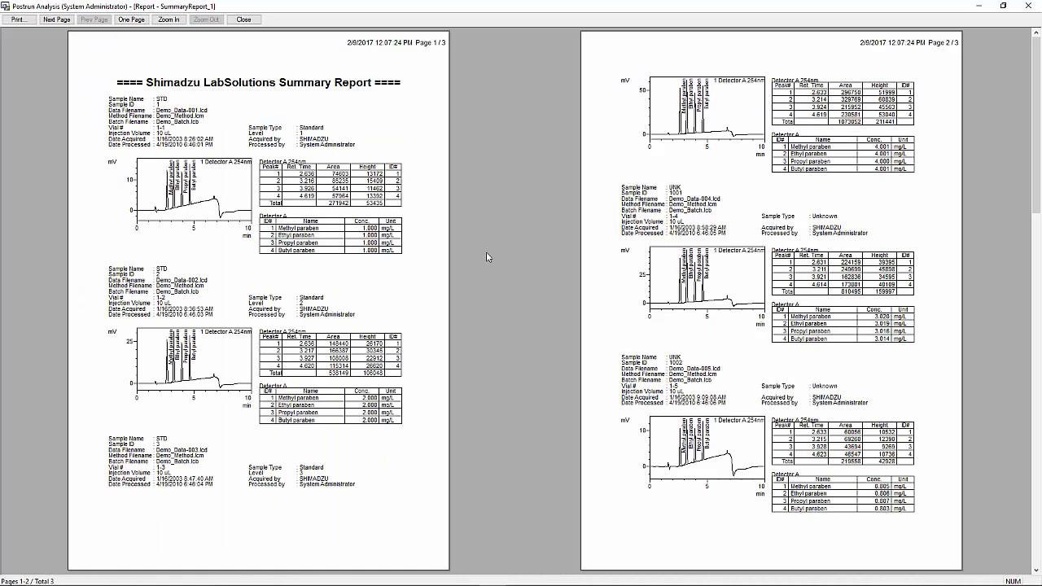
{"action": "left_click", "coordinate": [244, 19]}
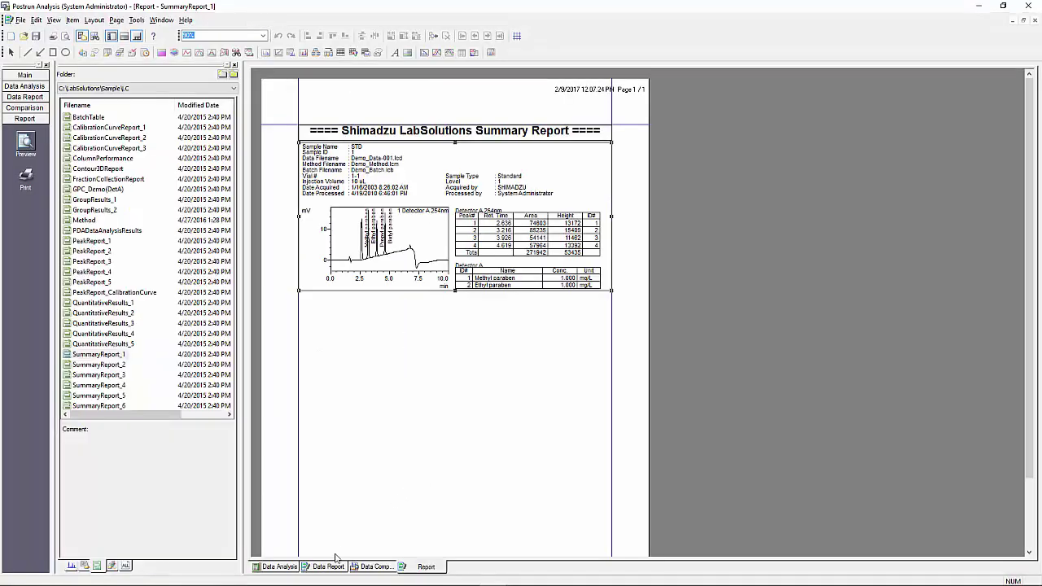
{"action": "left_click", "coordinate": [334, 567]}
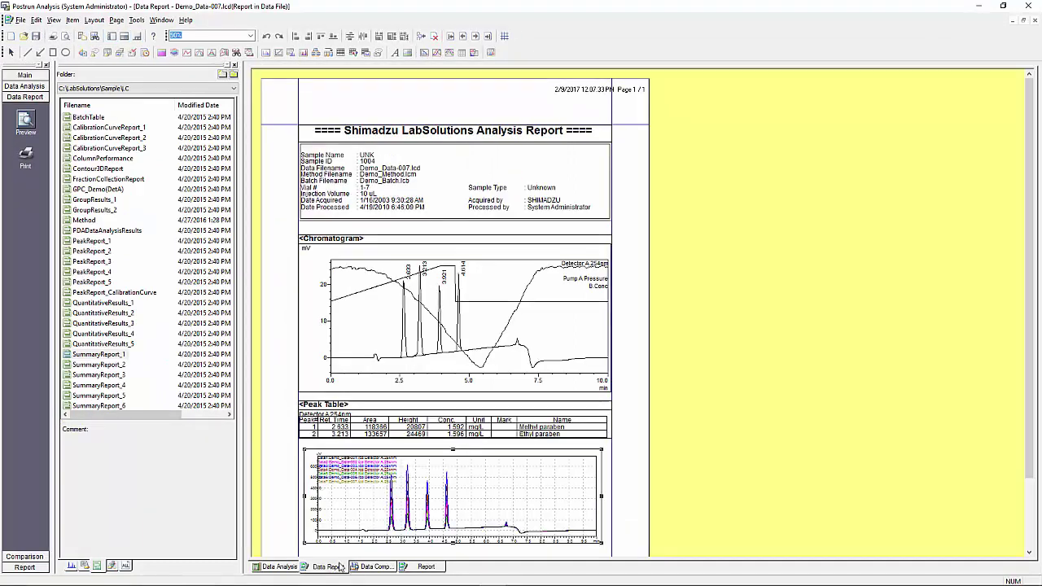
Step: Start a new blank report format file without saving the current one
{"action": "left_click", "coordinate": [20, 20]}
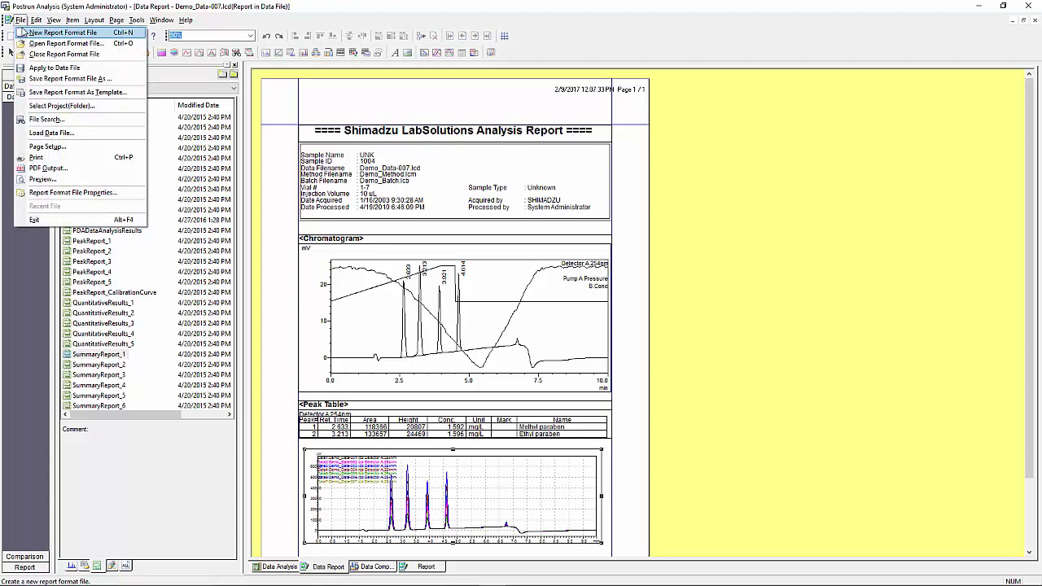
{"action": "left_click", "coordinate": [25, 32]}
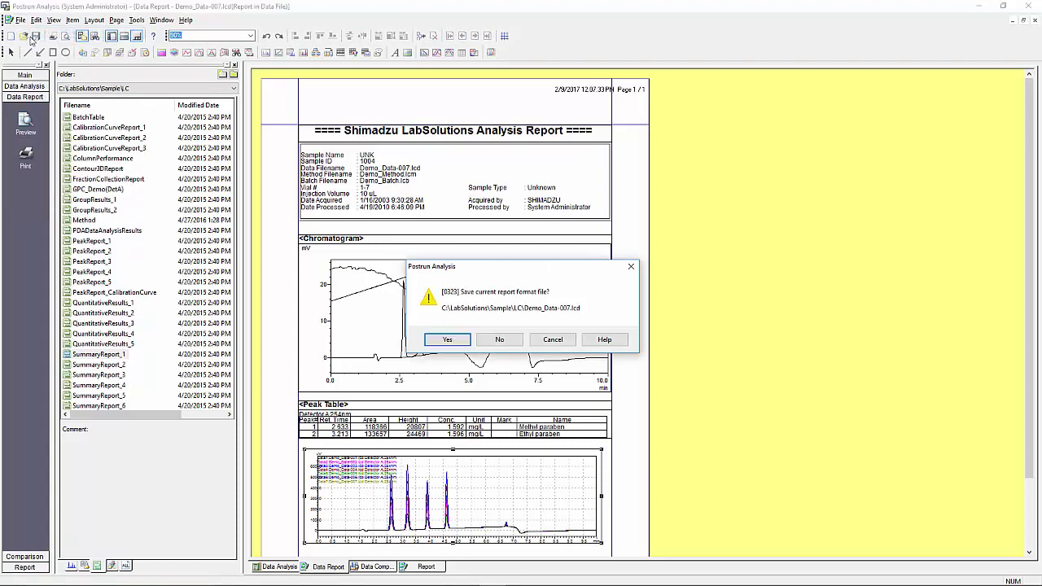
{"action": "left_click", "coordinate": [494, 340]}
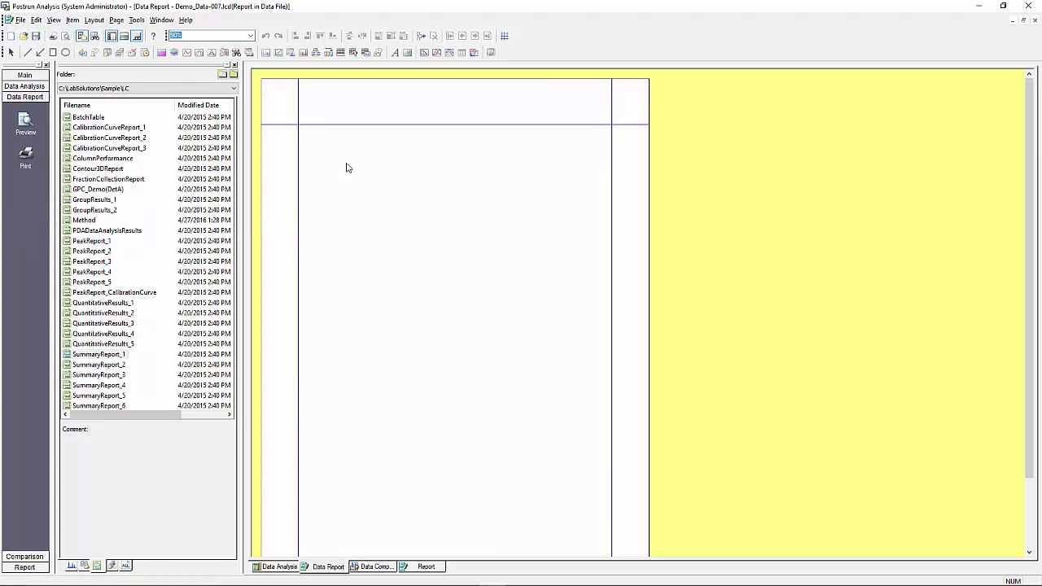
Step: Draw a Sample Information box near the page top linked to Demo_Data-007.lcd
{"action": "left_click", "coordinate": [95, 53]}
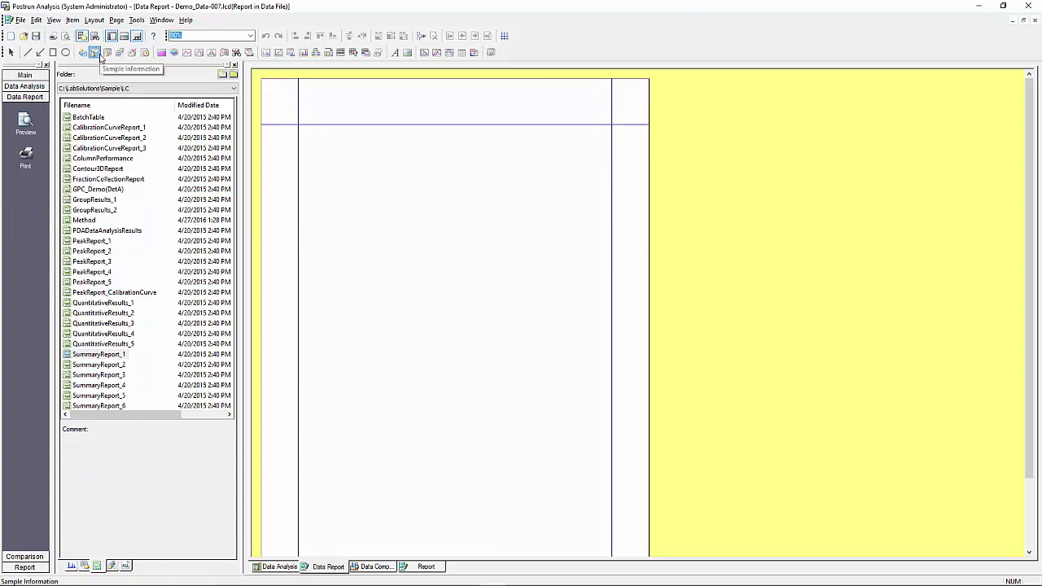
{"action": "left_click_drag", "start_coordinate": [310, 135], "coordinate": [595, 254]}
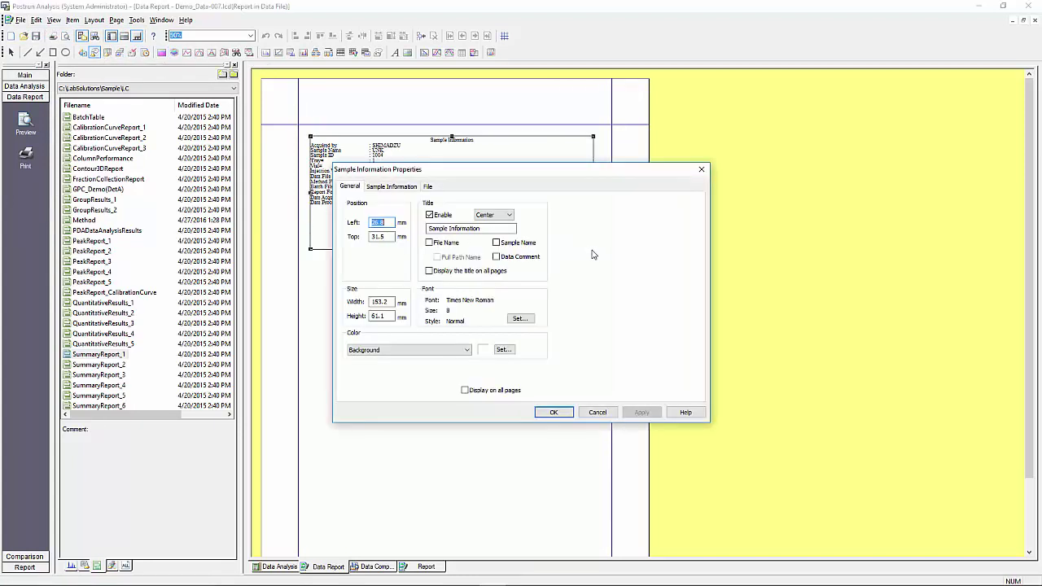
{"action": "left_click", "coordinate": [427, 187]}
{"action": "left_click", "coordinate": [551, 217]}
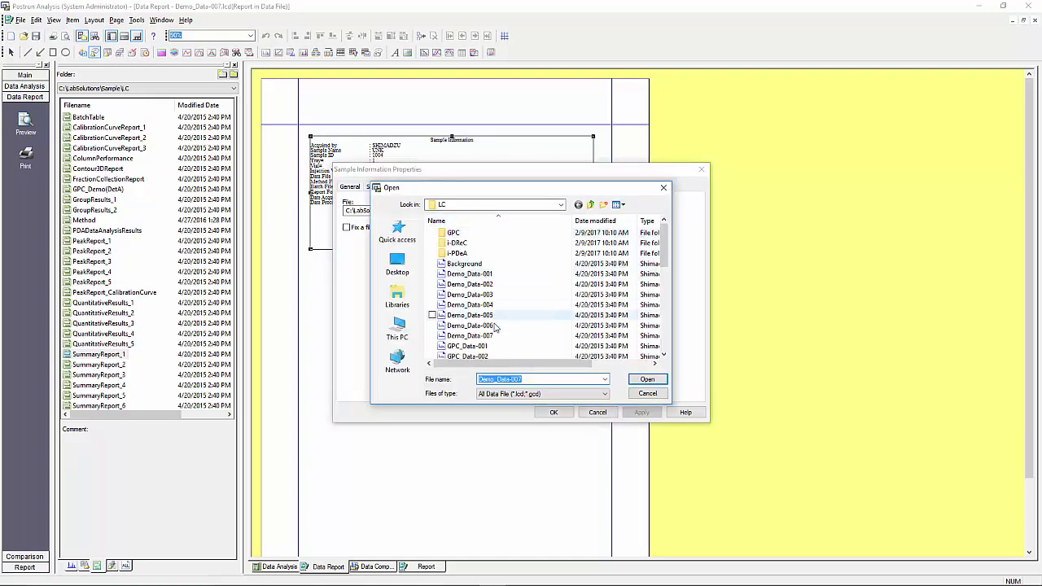
{"action": "left_click", "coordinate": [469, 336]}
{"action": "left_click", "coordinate": [647, 379]}
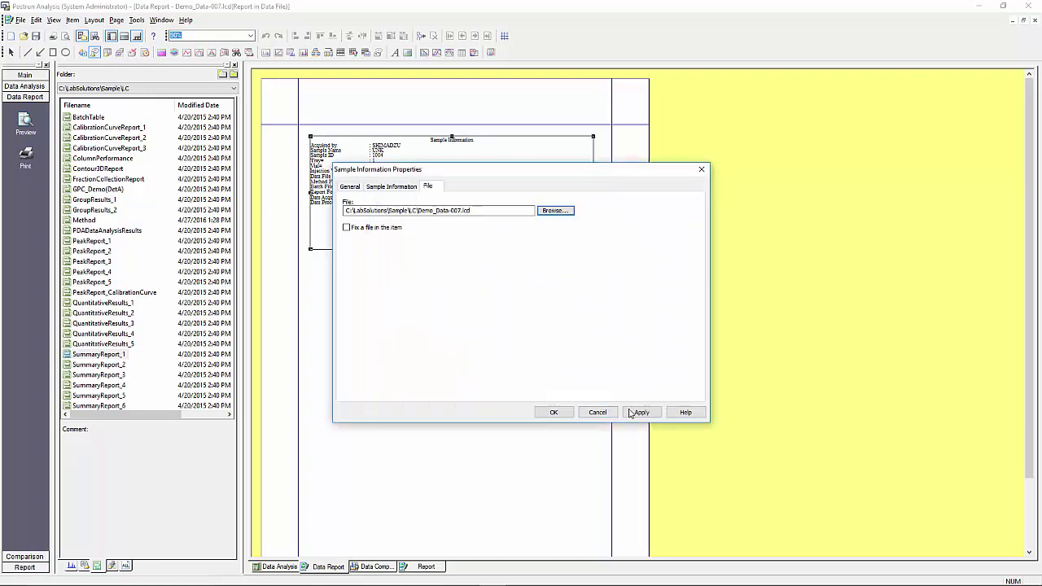
{"action": "left_click", "coordinate": [553, 412]}
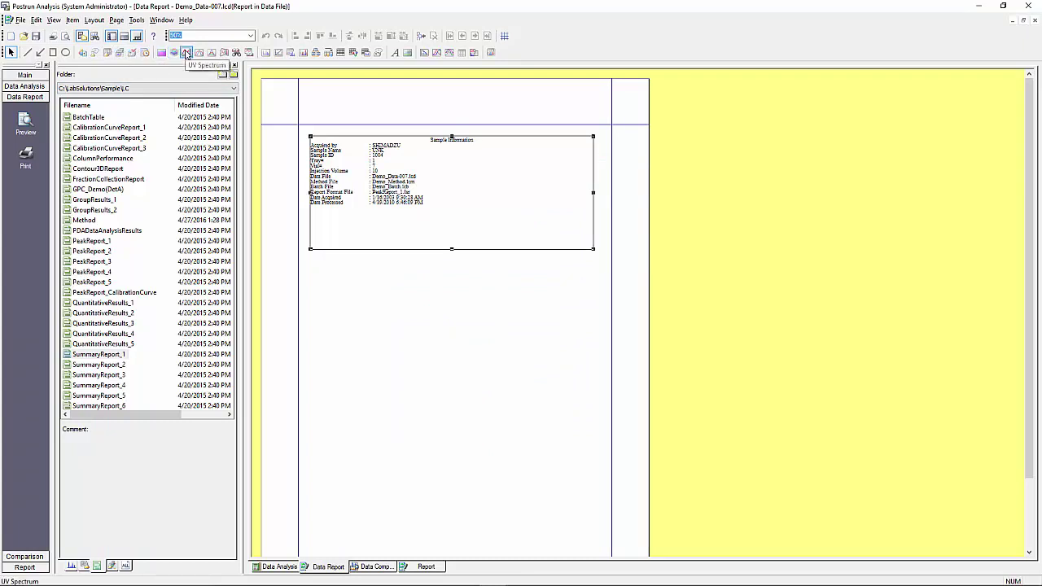
Step: Add a Demo_Data-007 chromatogram below the Sample Information block
{"action": "left_click", "coordinate": [265, 52]}
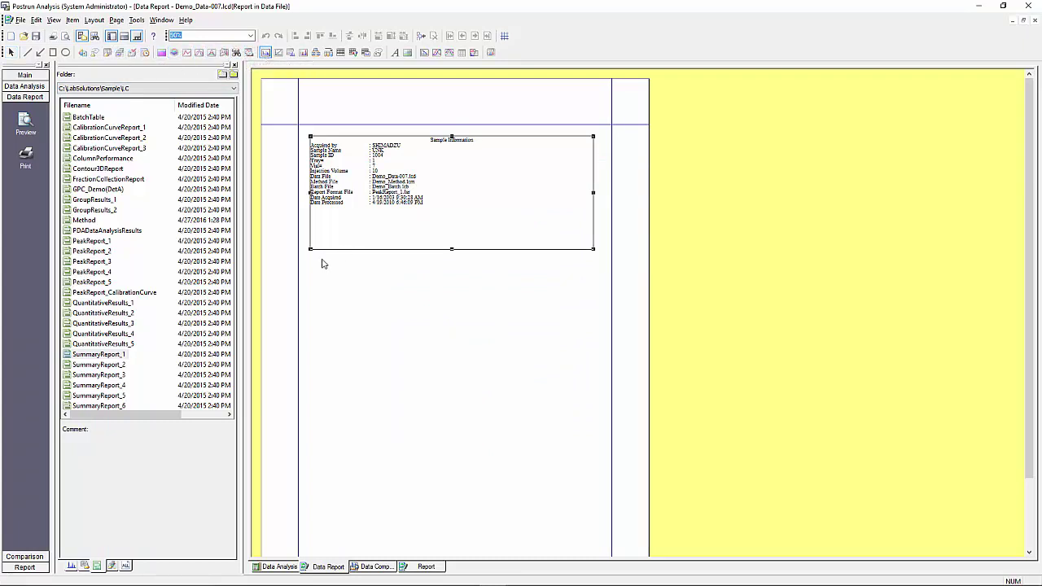
{"action": "left_click_drag", "start_coordinate": [312, 255], "coordinate": [595, 424]}
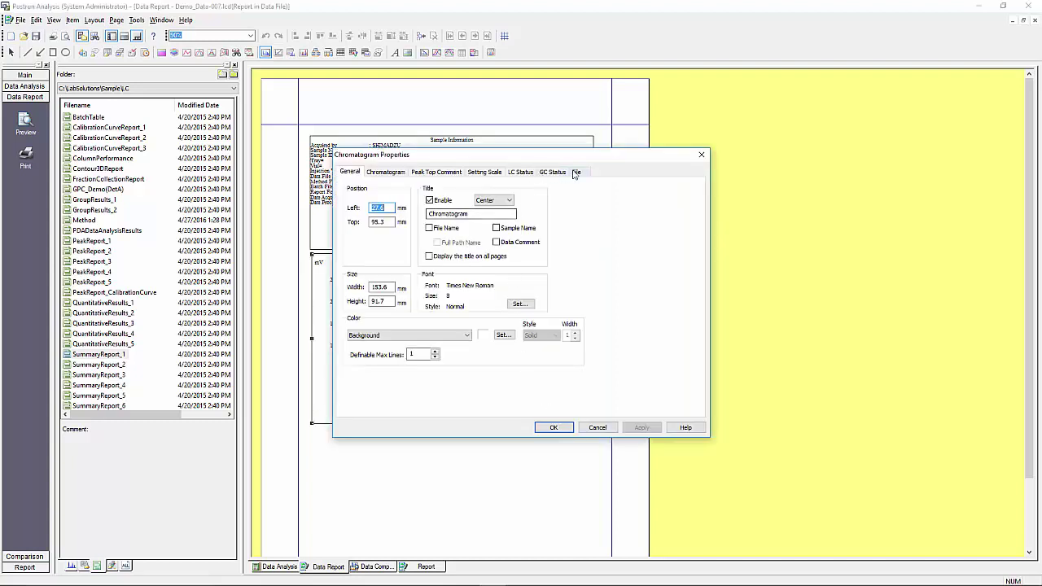
{"action": "left_click", "coordinate": [576, 172]}
{"action": "left_click", "coordinate": [543, 200]}
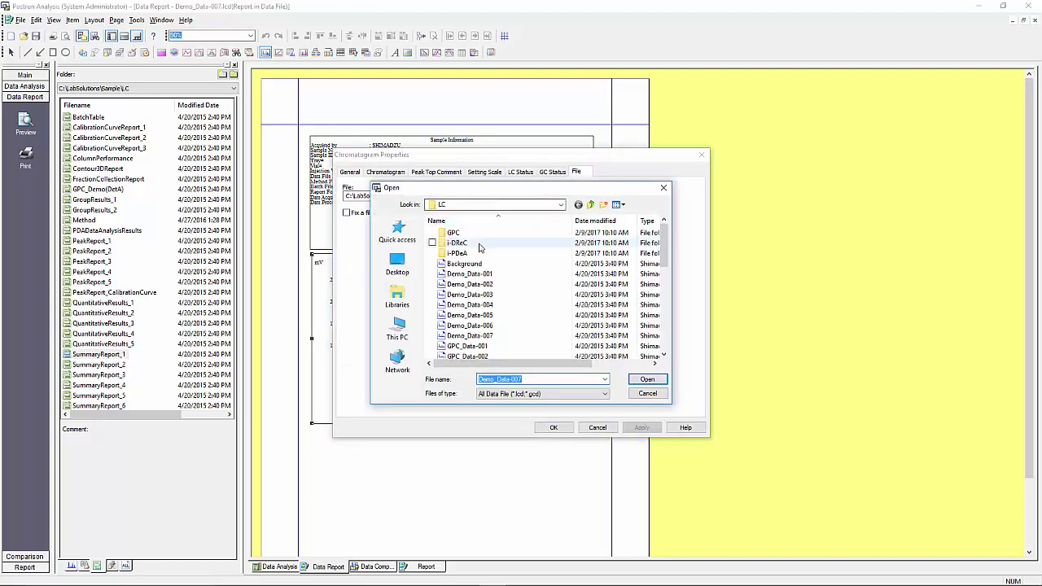
{"action": "left_click", "coordinate": [642, 397]}
{"action": "left_click", "coordinate": [554, 427]}
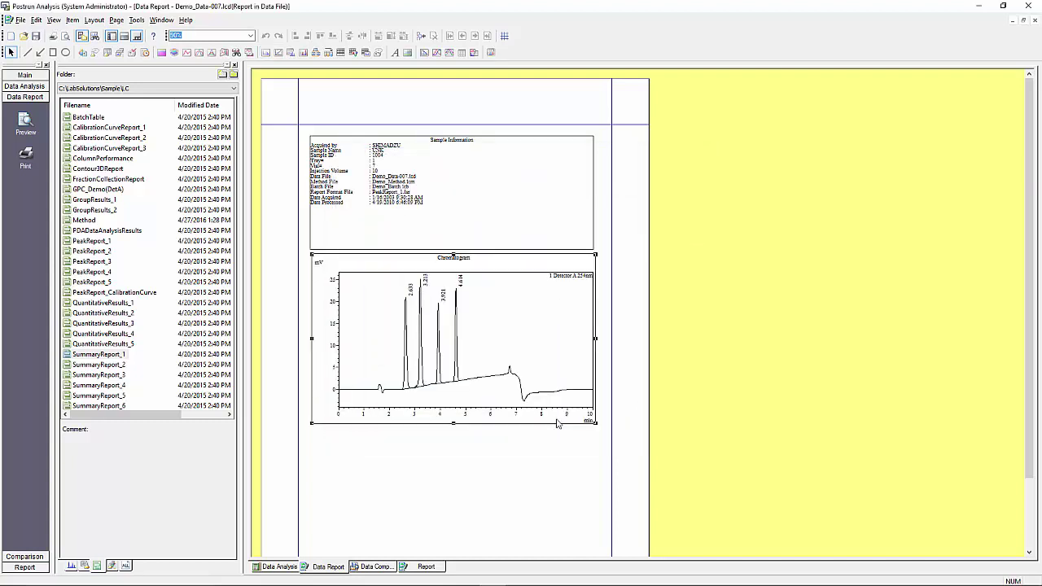
Step: Add a Demo_Data-007 peak table below the chromatogram
{"action": "left_click", "coordinate": [290, 52]}
{"action": "left_click_drag", "start_coordinate": [312, 432], "coordinate": [598, 547]}
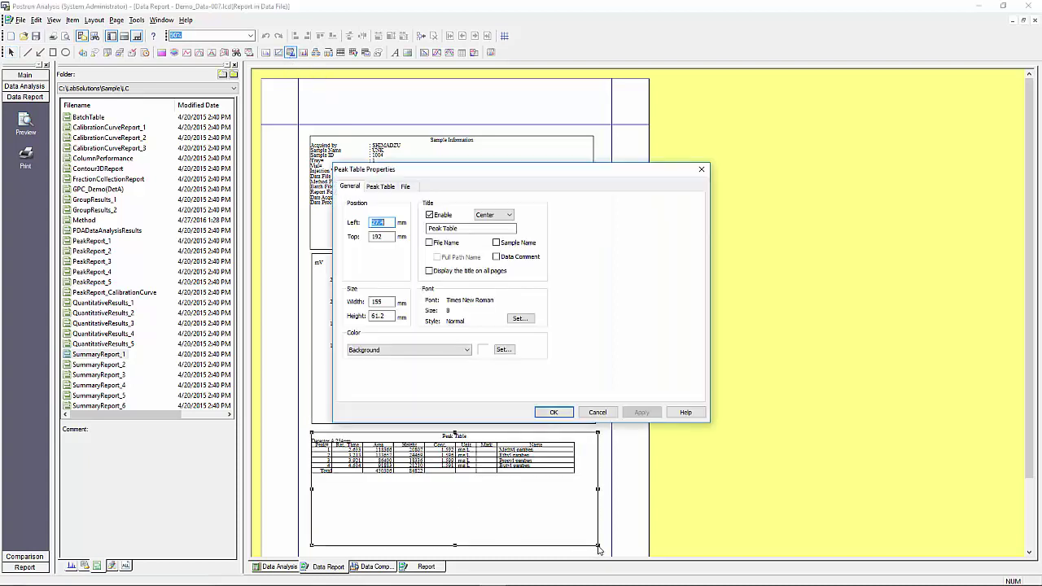
{"action": "left_click", "coordinate": [404, 187]}
{"action": "left_click", "coordinate": [556, 212]}
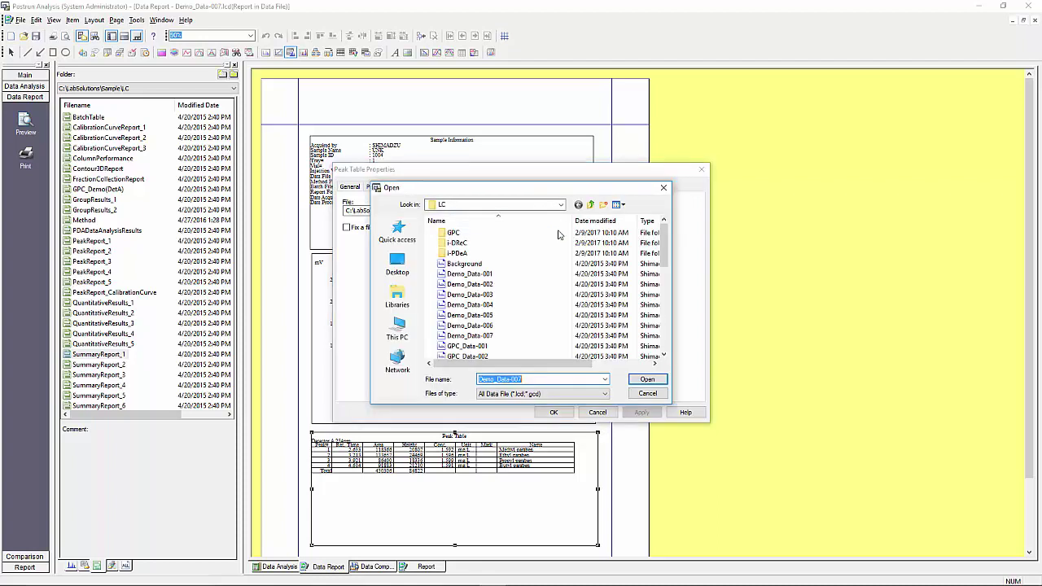
{"action": "left_click", "coordinate": [648, 380]}
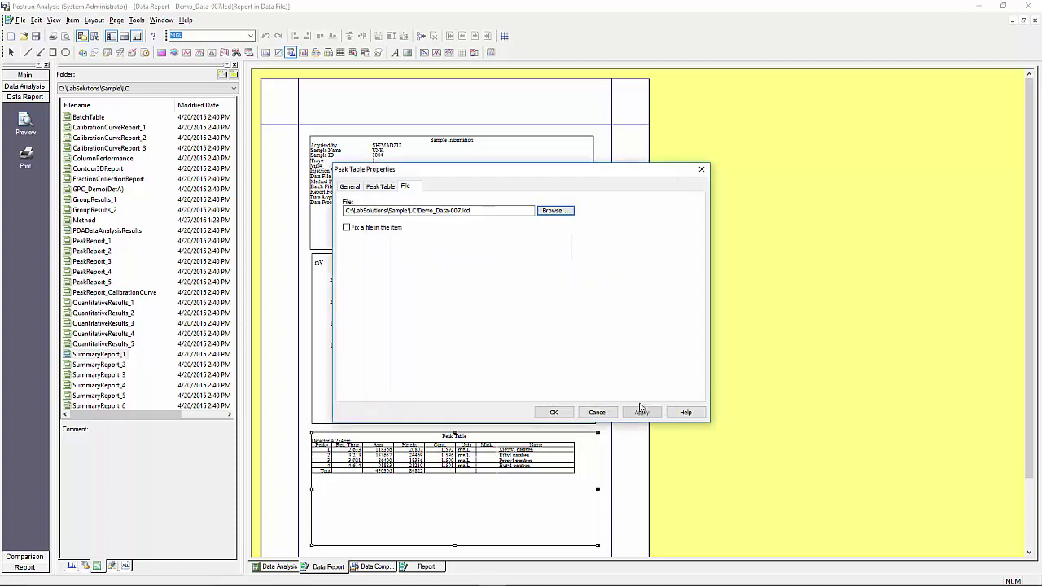
{"action": "left_click", "coordinate": [554, 413]}
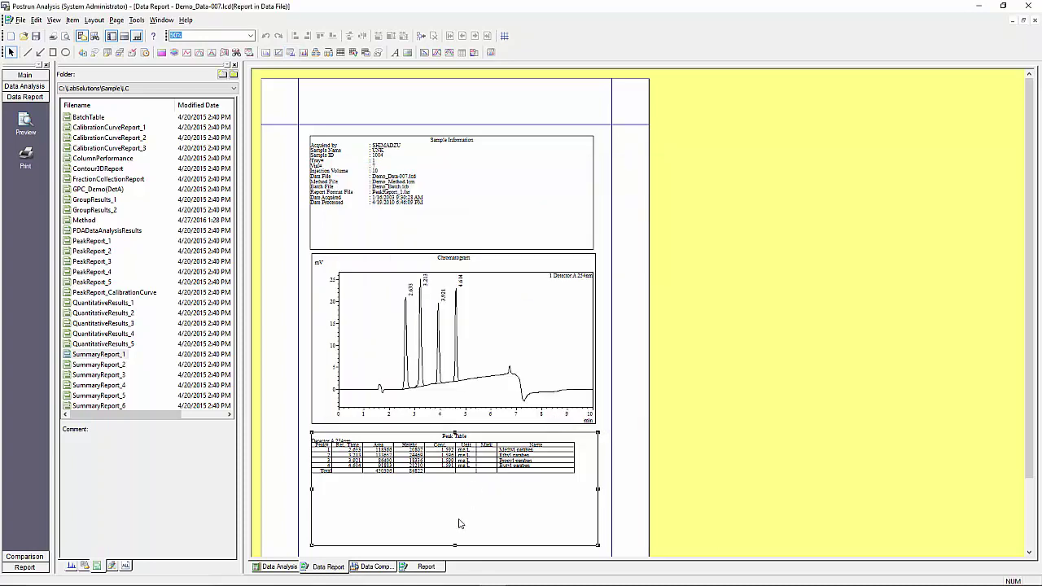